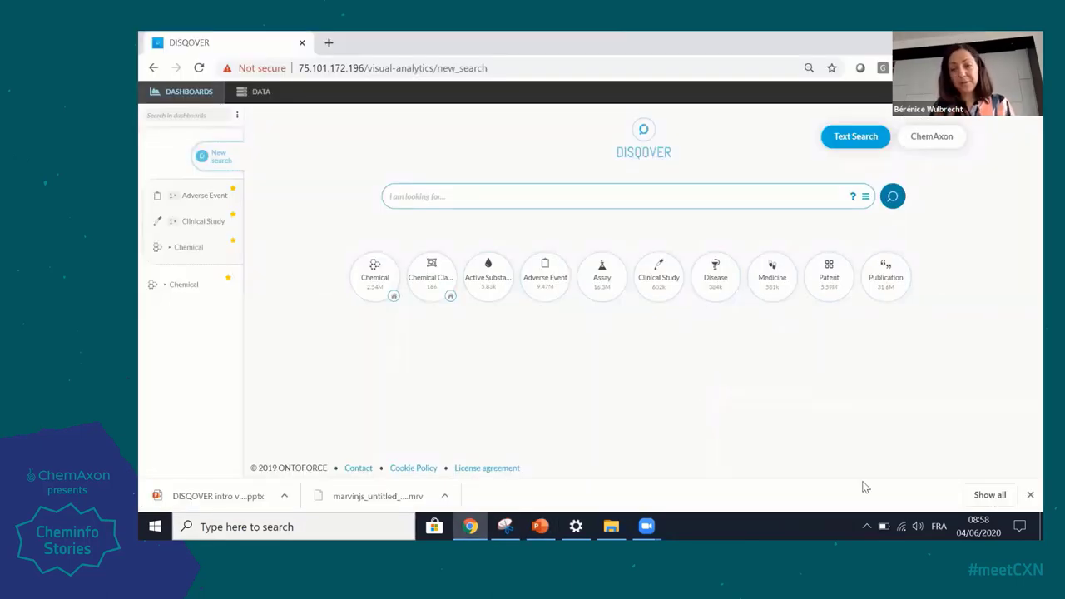
Switch to the ChemAxon structure search and load a saved molecule file from File Explorer into the Marvin JS sketcher.
left_click(1030, 494)
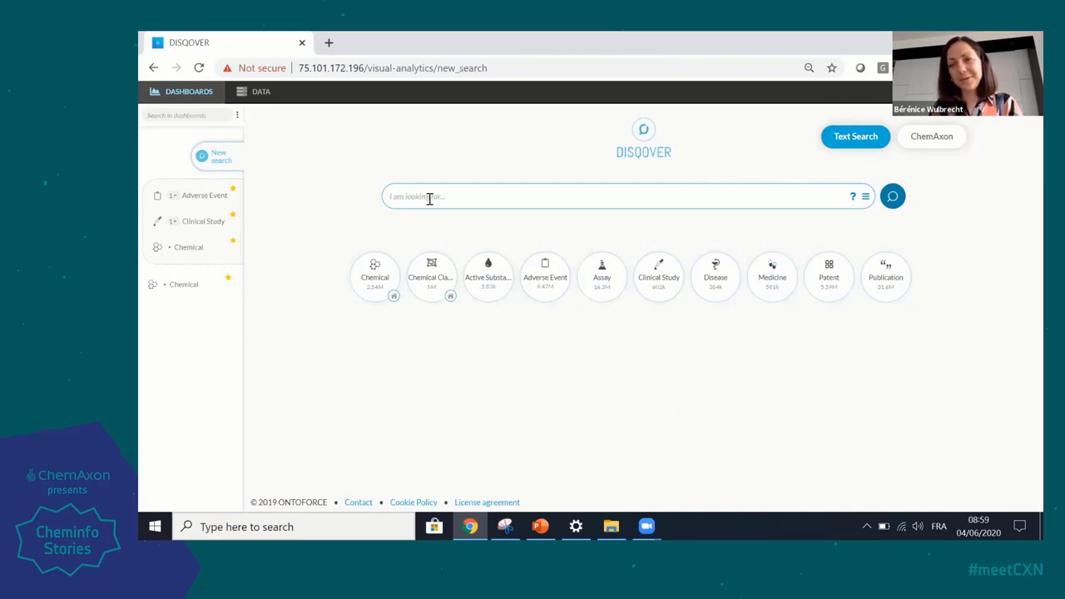
left_click(944, 134)
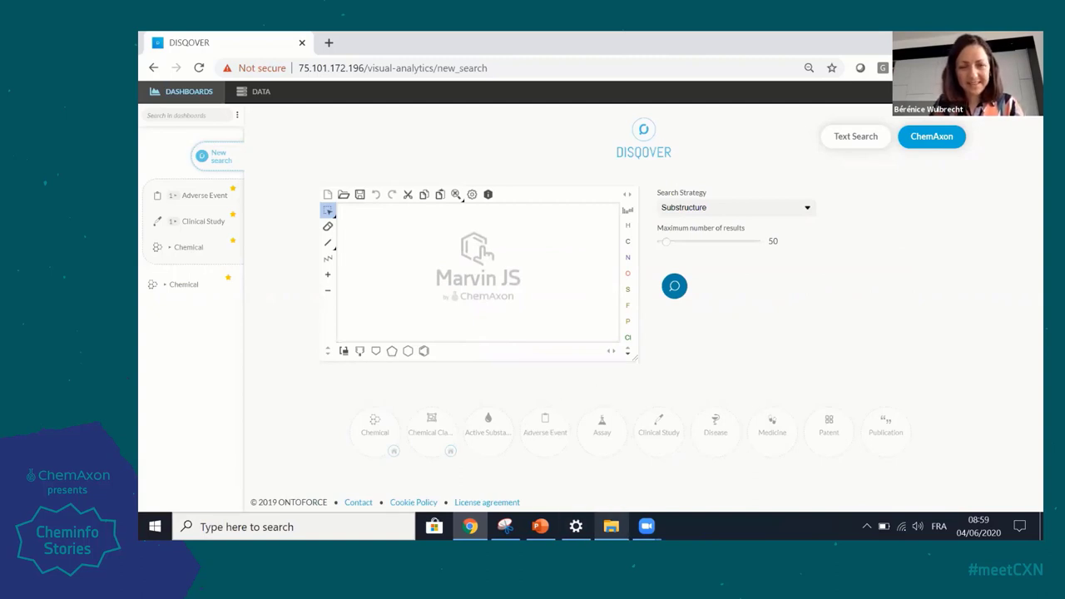
left_click(611, 526)
left_click_drag(522, 209, 500, 312)
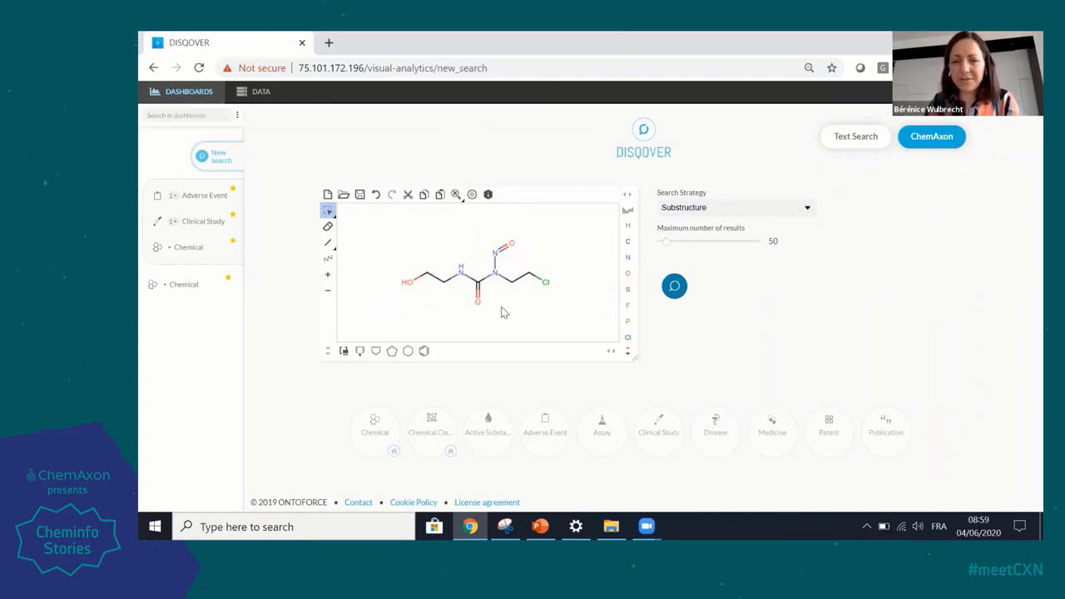
Run a Similarity search on the loaded structure with the similarity threshold set to 70%.
left_click(806, 211)
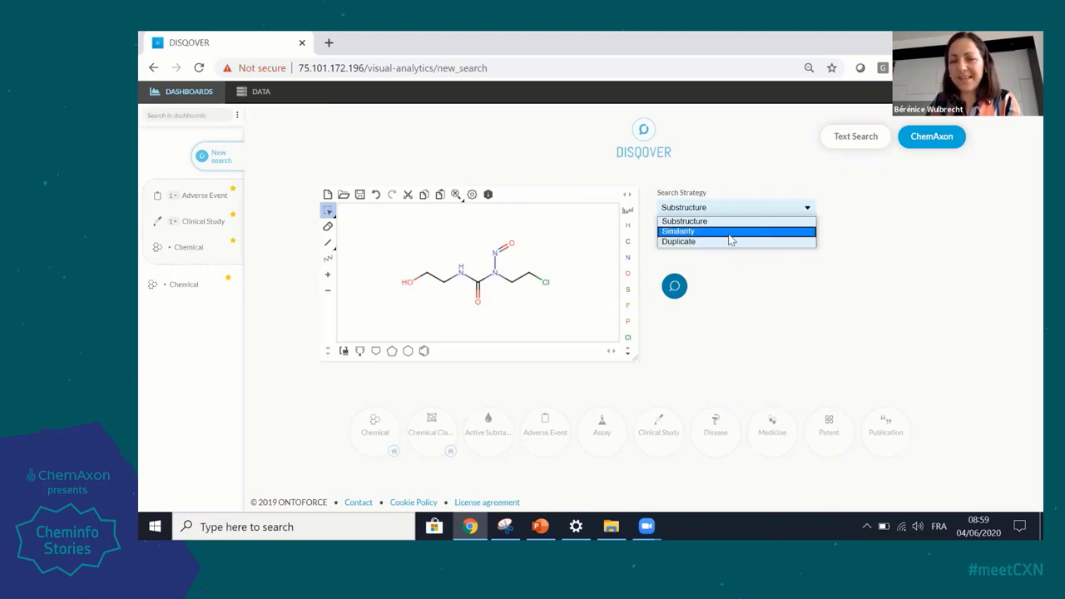
left_click(696, 232)
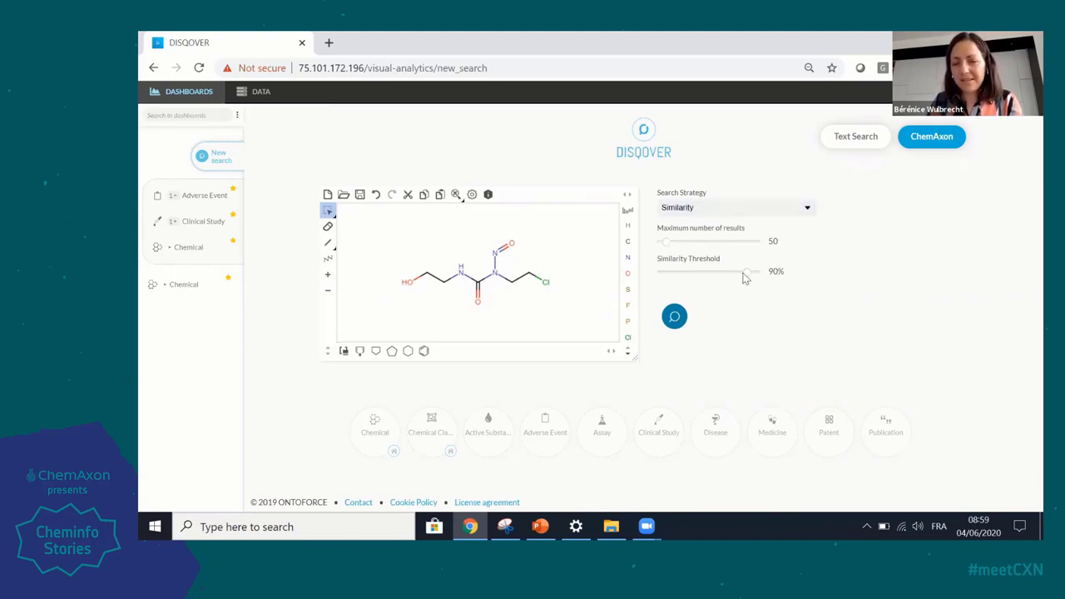
left_click_drag(750, 278, 723, 280)
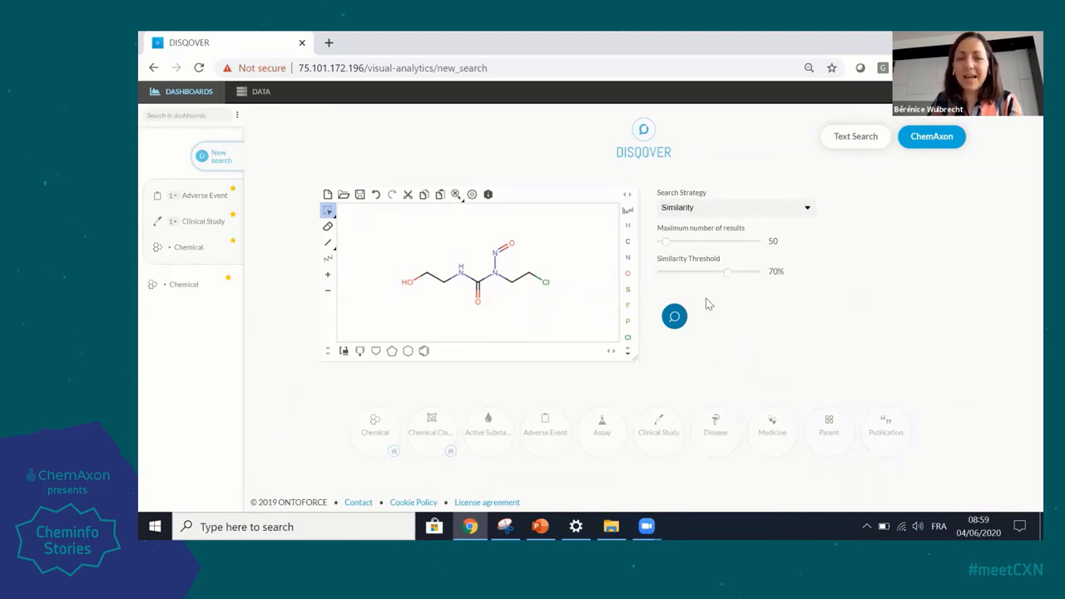
left_click(675, 318)
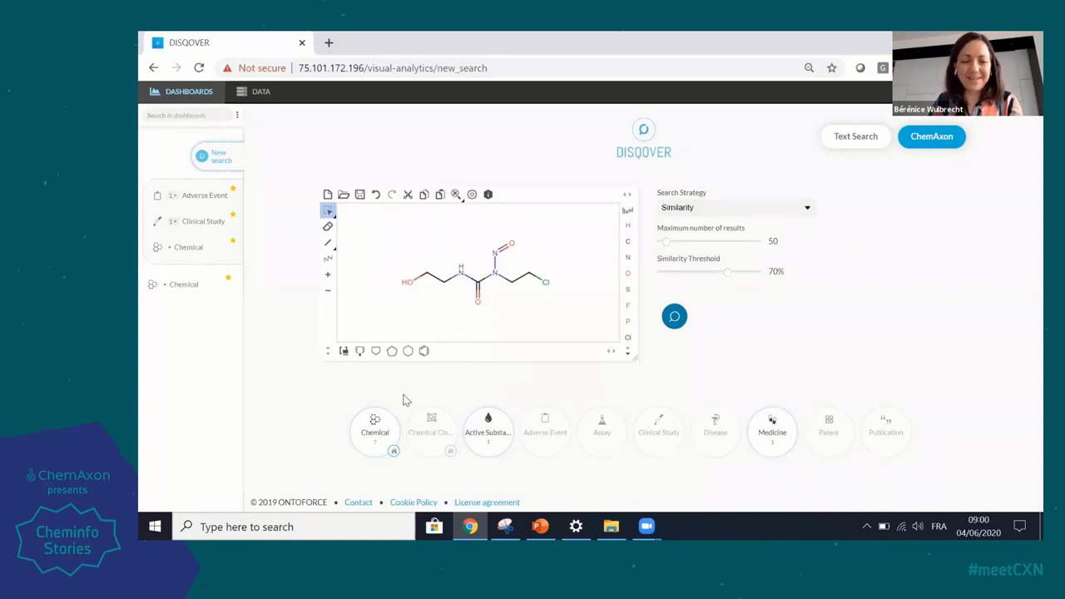
Open the Chemical results of the similarity search and look through the list of matching compounds.
left_click(373, 434)
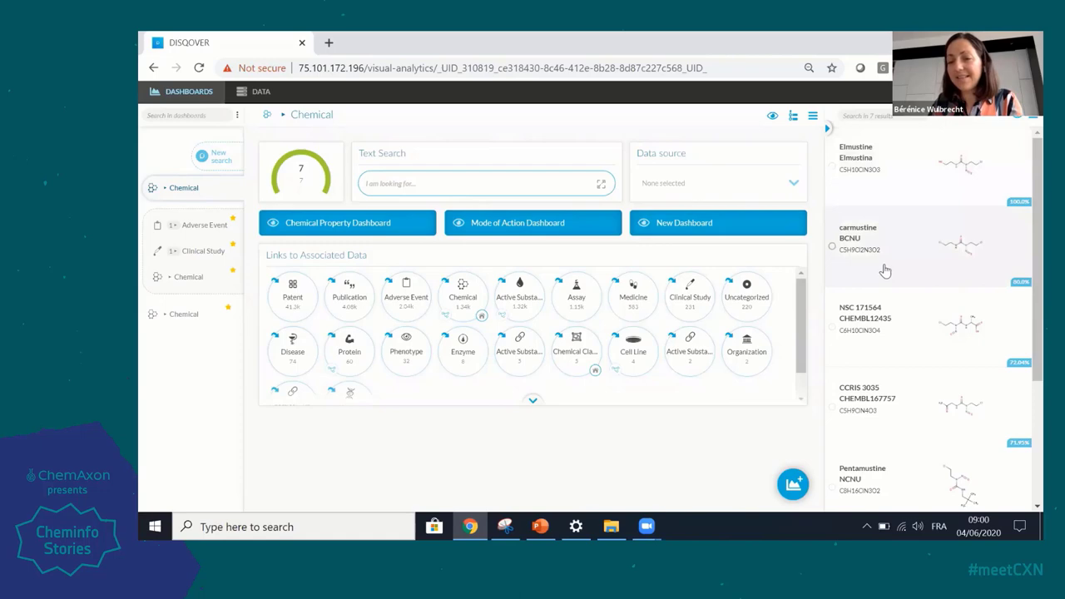
scroll(887, 274, "down", 1)
scroll(892, 284, "down", 2)
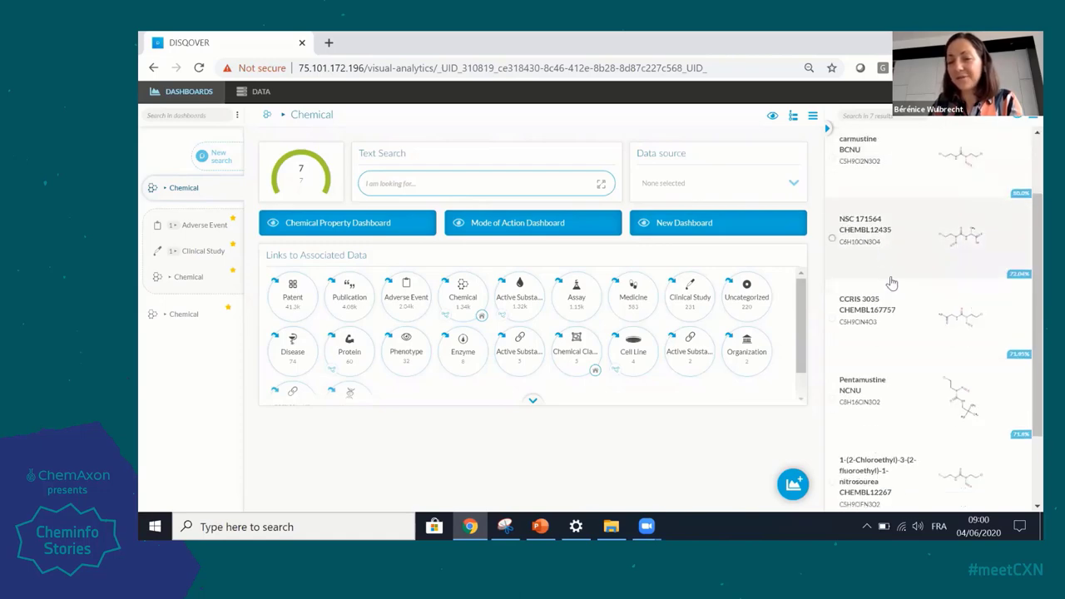
scroll(891, 284, "up", 3)
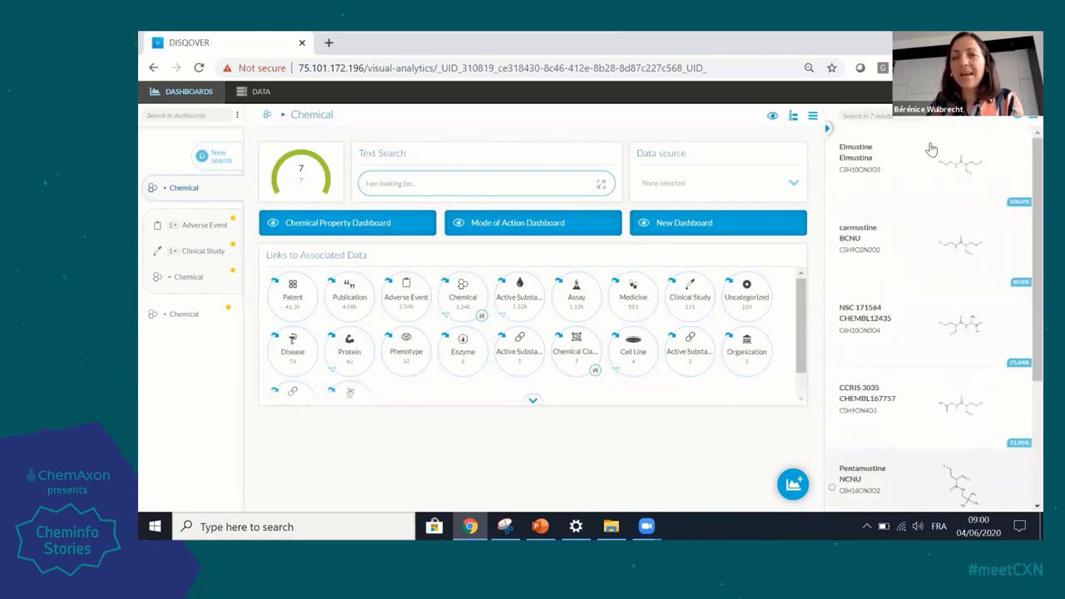
Open the carmustine record and turn on the data source labels.
left_click(895, 230)
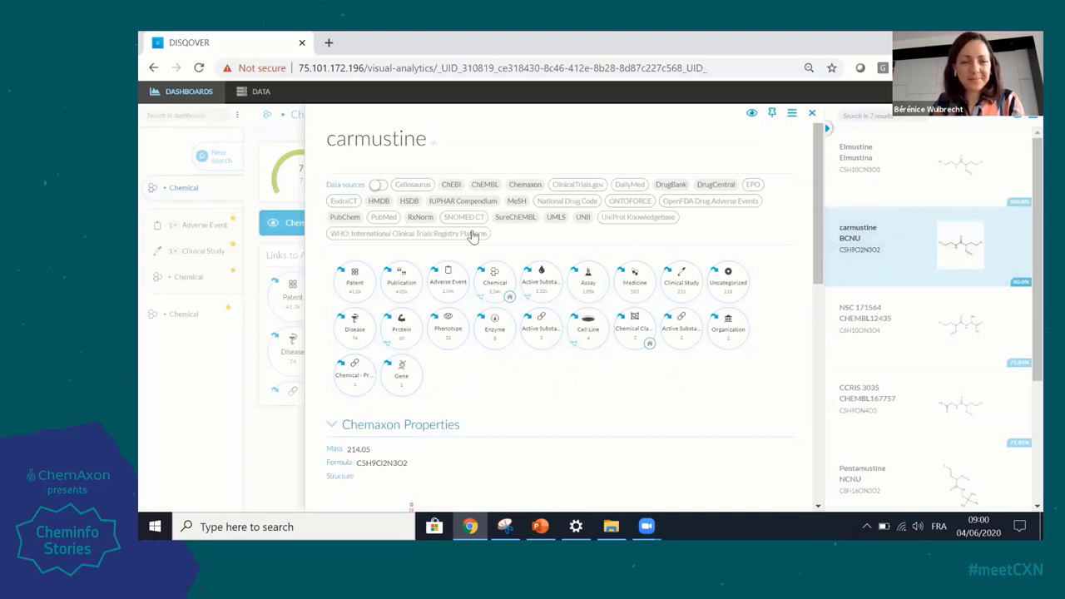
left_click(378, 185)
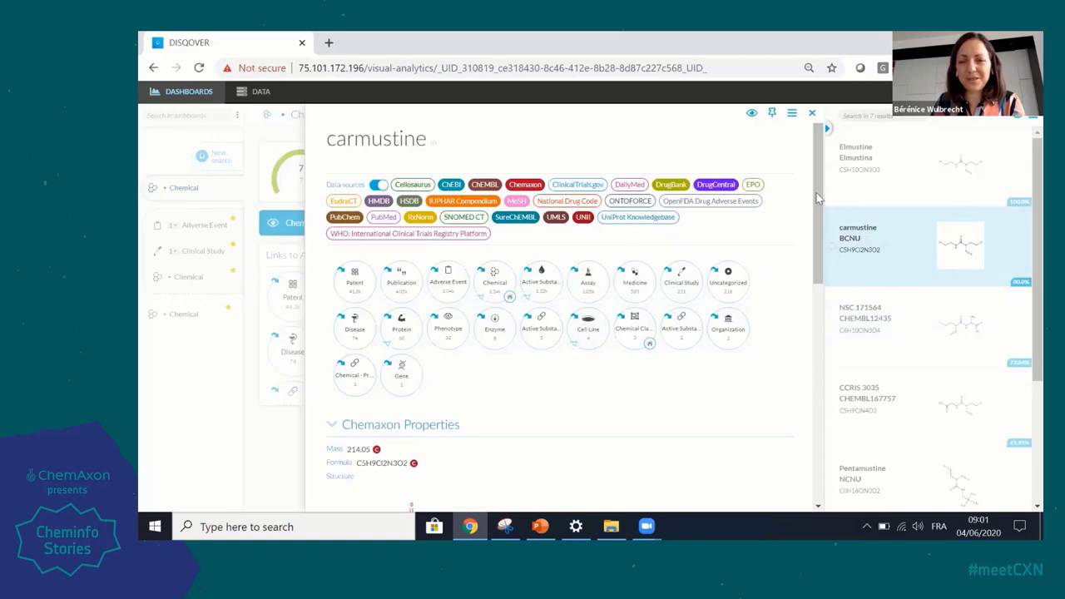
Examine carmustine's Chemaxon Properties, including its structure, calculated values and functional groups, along with the record's data sources.
scroll(814, 273, "down", 3)
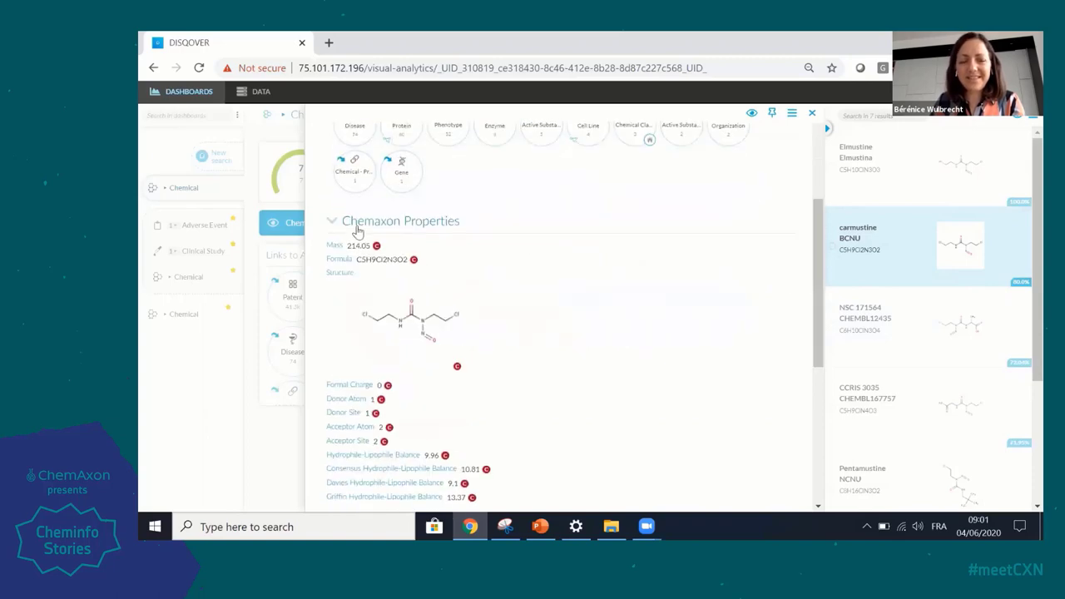
scroll(818, 234, "down", 2)
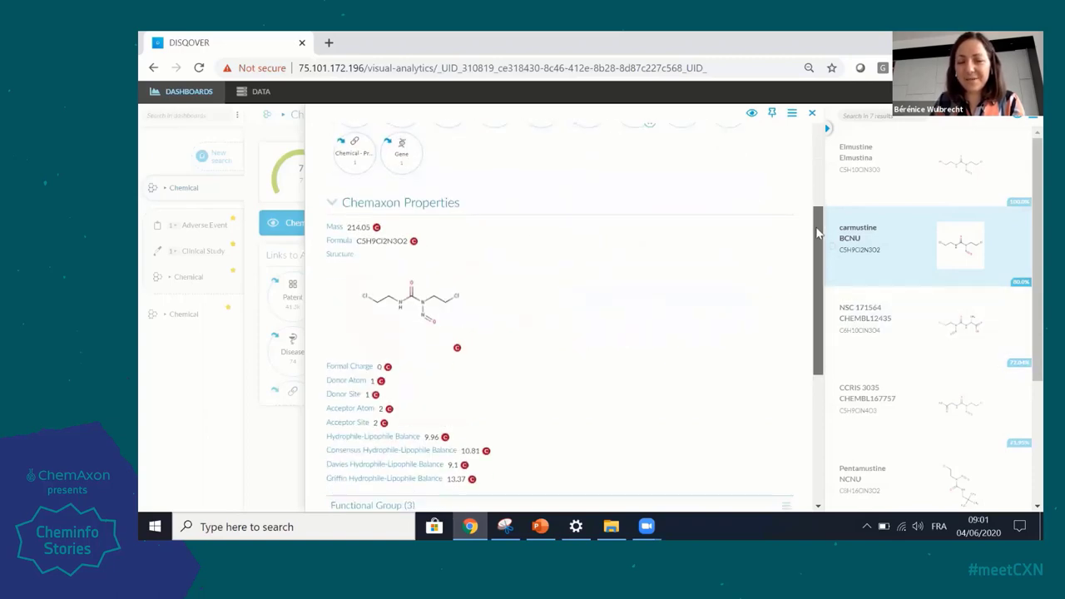
scroll(818, 234, "down", 2)
left_click_drag(818, 264, 808, 354)
left_click_drag(812, 288, 811, 210)
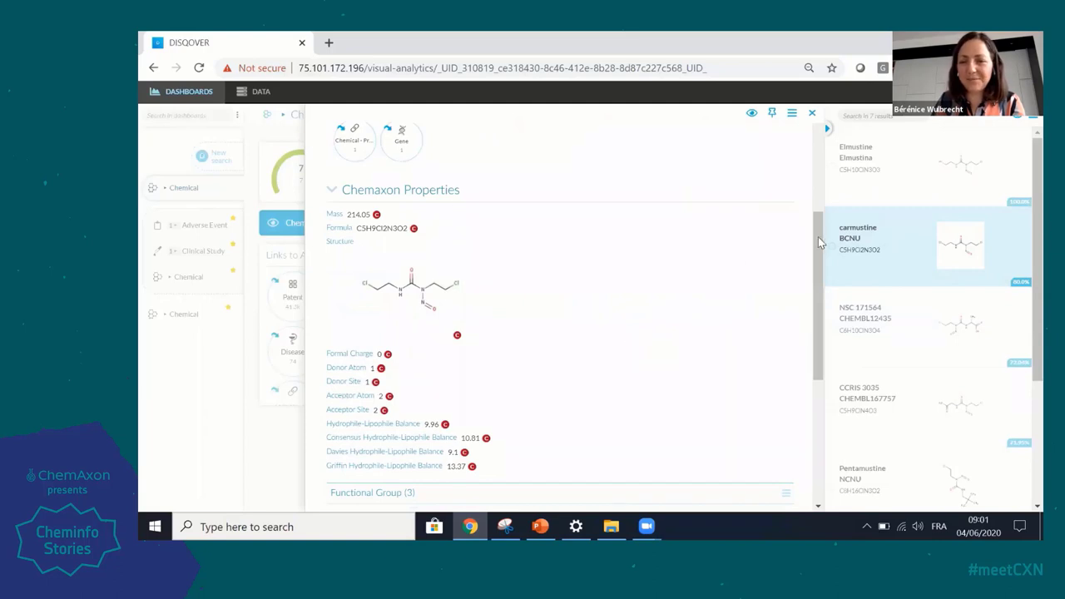
left_click_drag(818, 261, 814, 376)
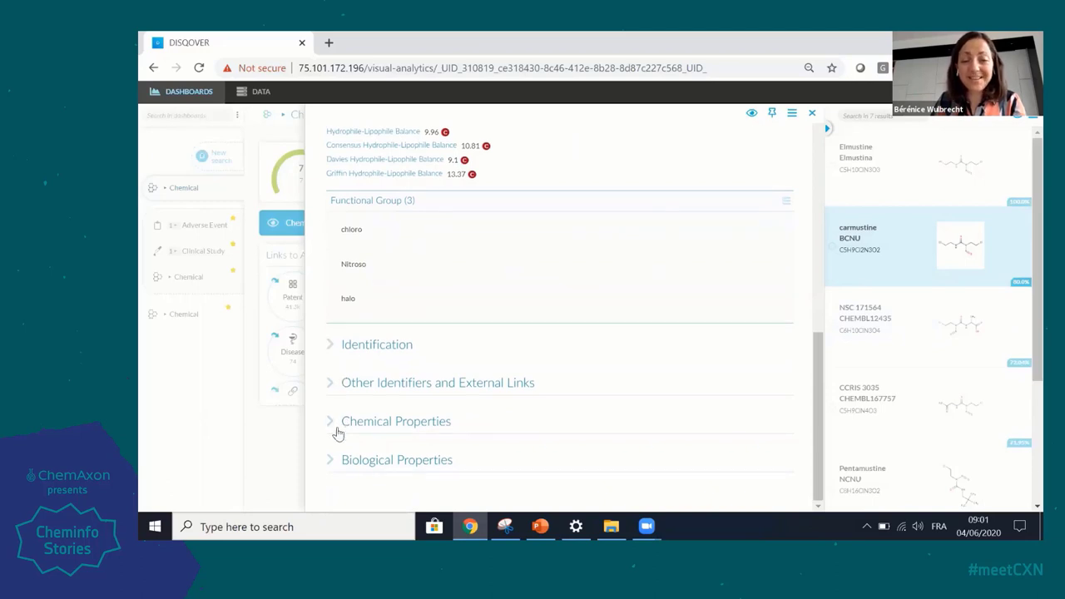
scroll(392, 428, "up", 1)
scroll(417, 230, "up", 5)
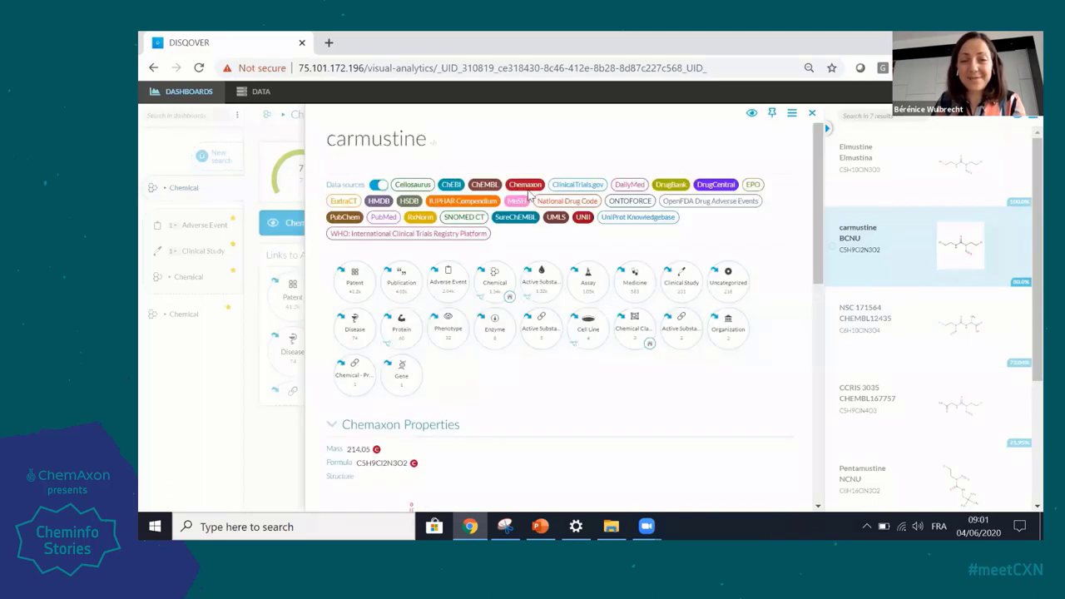
scroll(601, 285, "down", 6)
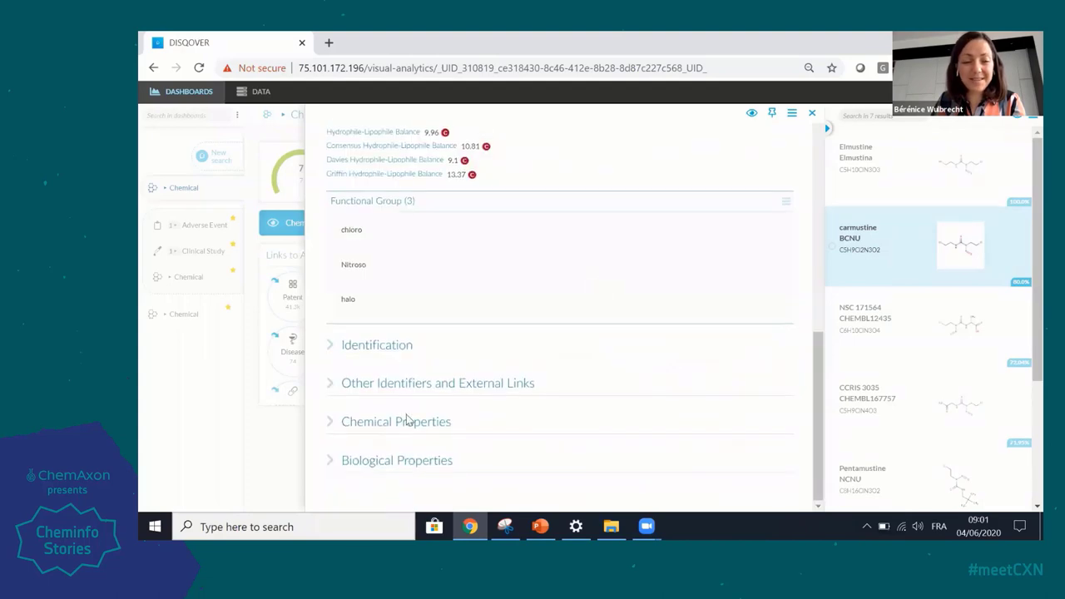
Expand carmustine's Biological Properties and Chemical Properties sections and review the mechanism of action and property values.
left_click(337, 457)
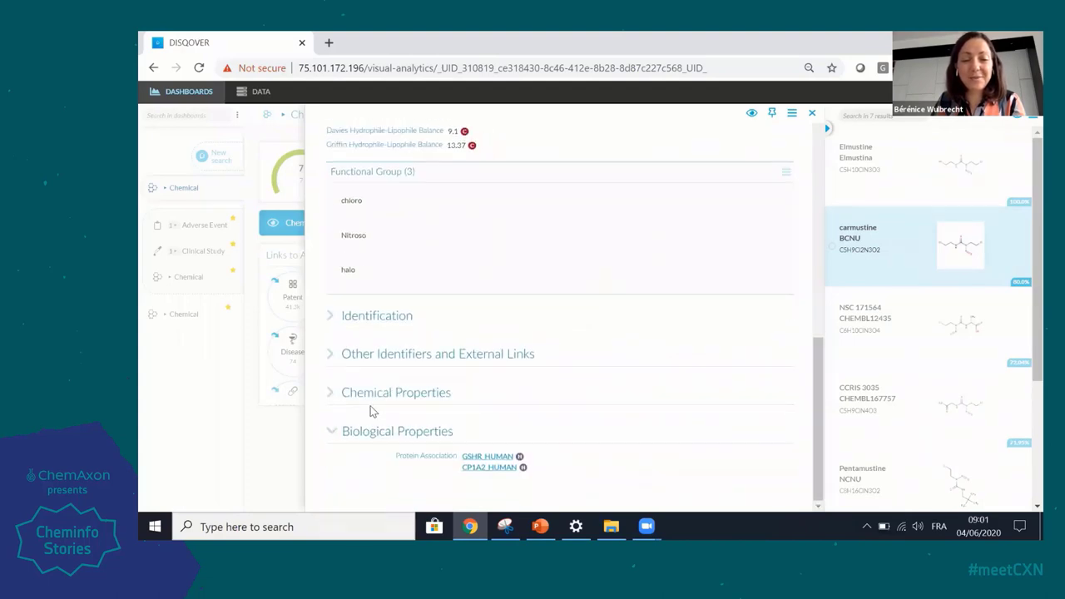
left_click(335, 401)
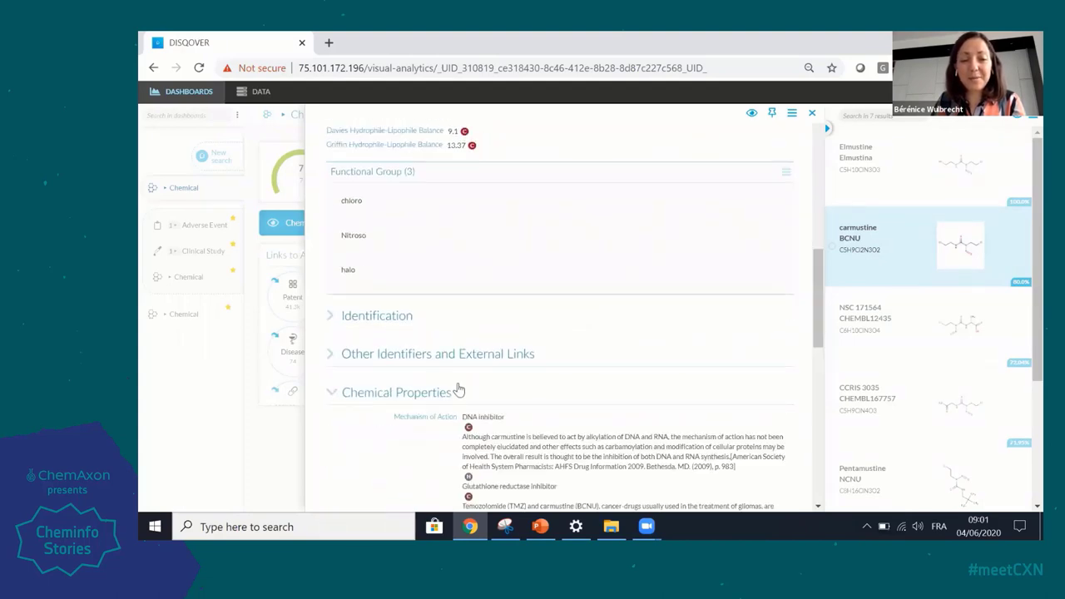
scroll(457, 389, "down", 3)
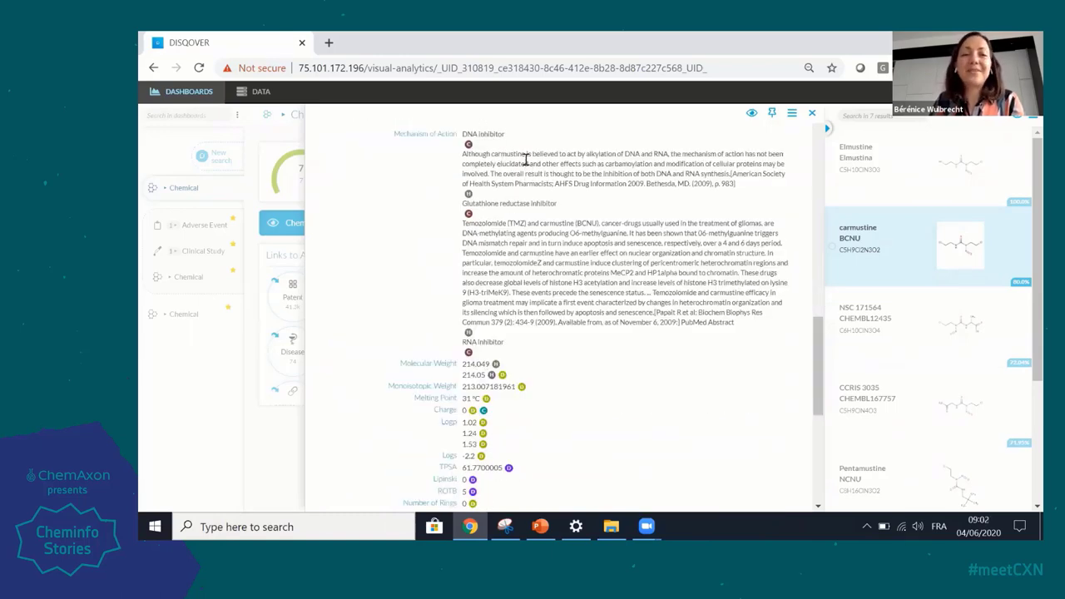
scroll(549, 253, "down", 5)
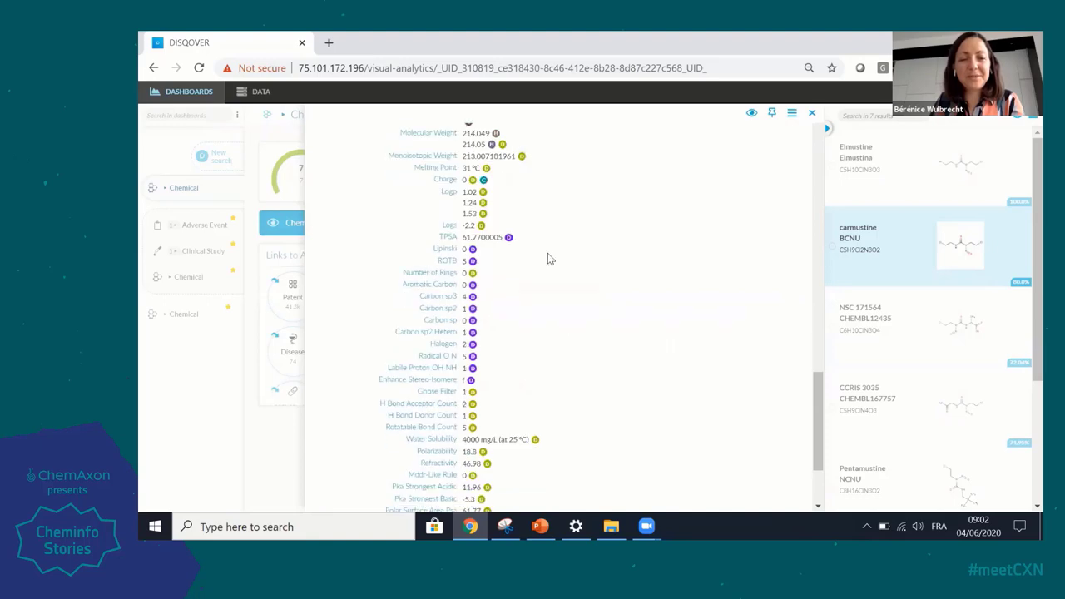
scroll(548, 258, "up", 10)
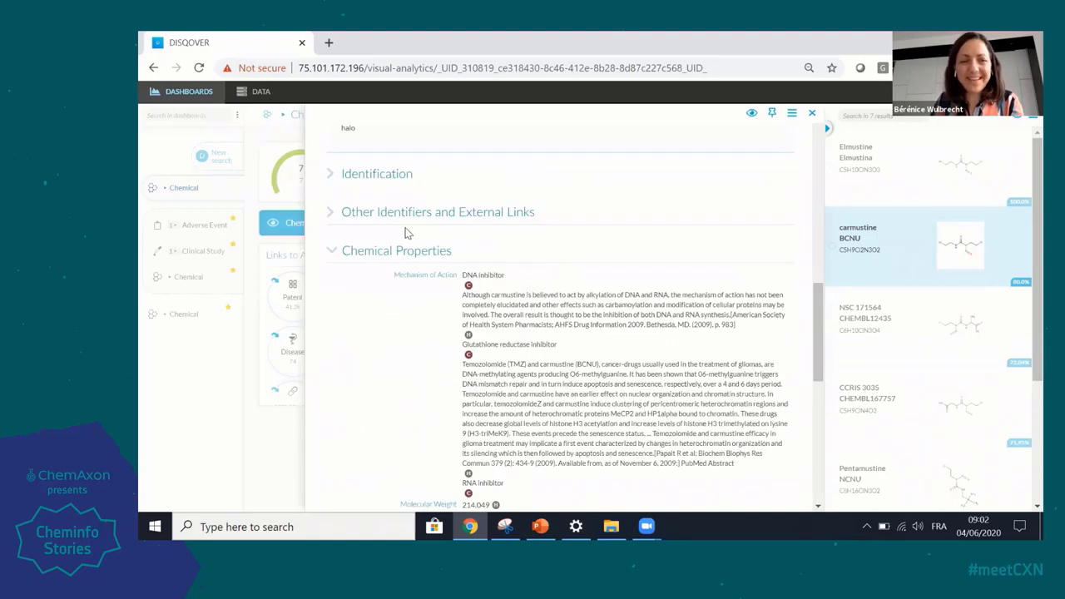
Expand the Other Identifiers and External Links section of carmustine and review the linked database entries.
left_click(463, 218)
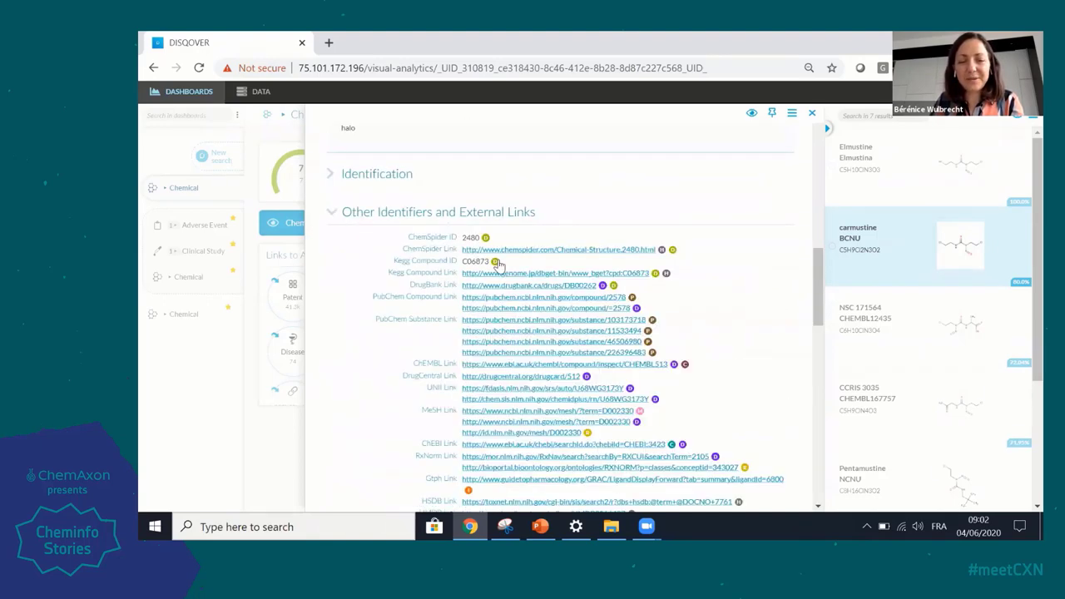
scroll(497, 263, "down", 1)
scroll(776, 307, "down", 3)
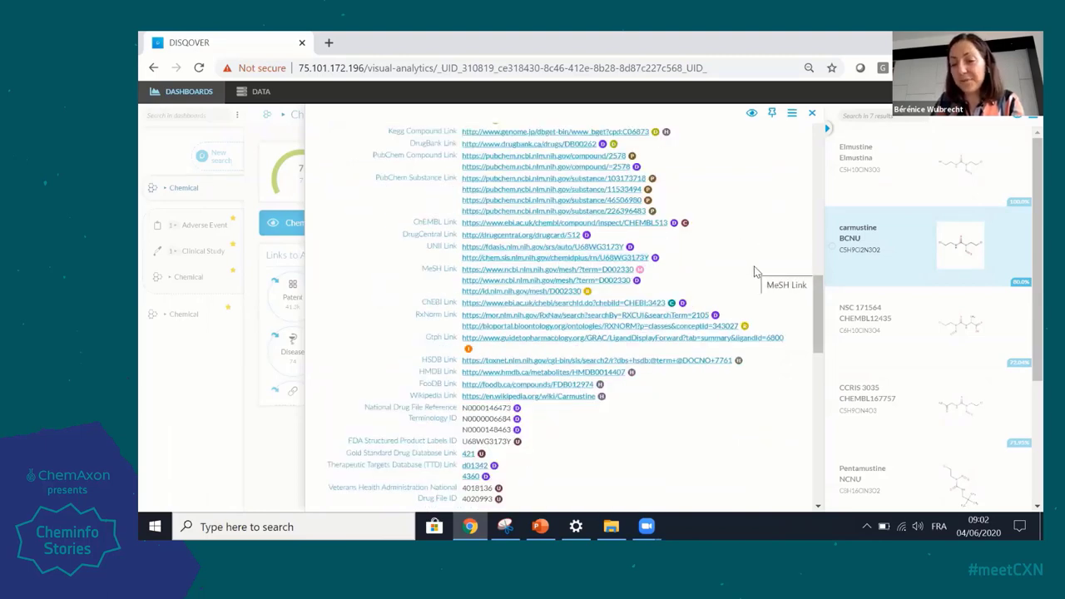
scroll(754, 271, "up", 2)
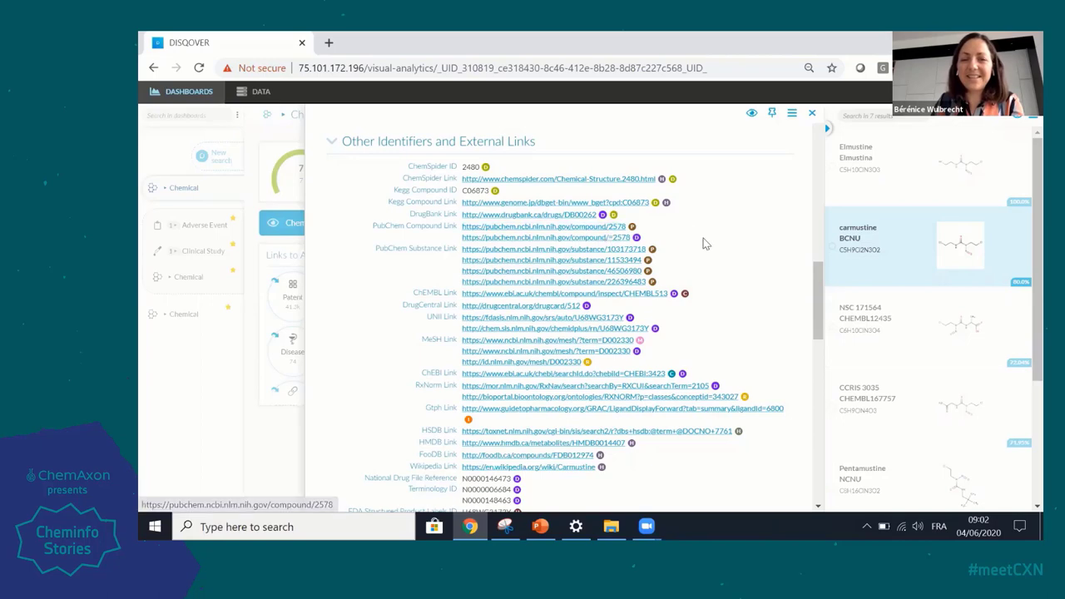
scroll(704, 242, "up", 5)
scroll(704, 243, "up", 2)
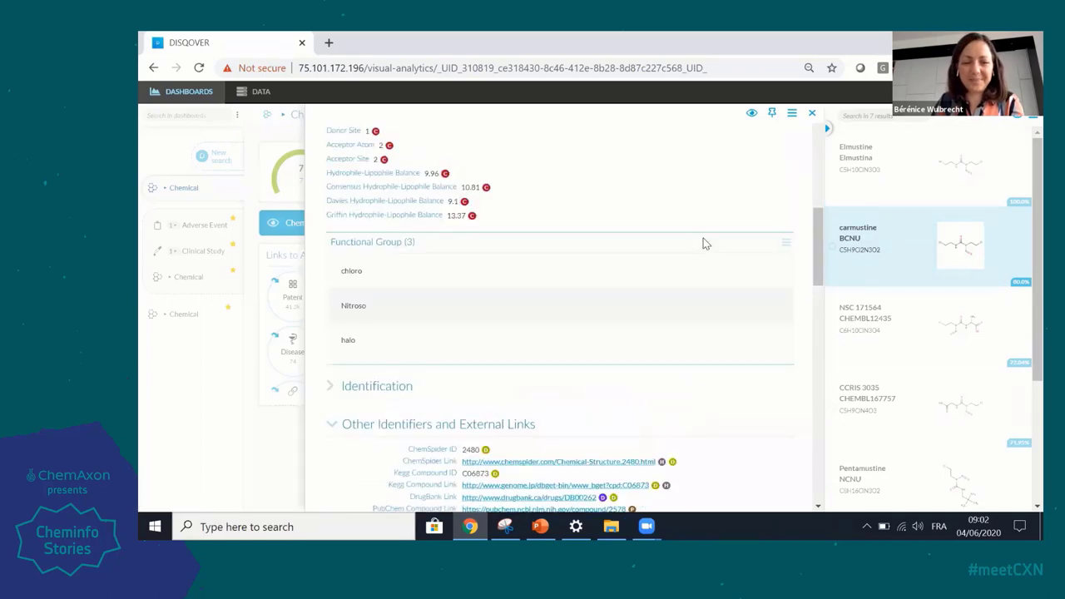
Expand carmustine's Identification section, then return to the associated data links at the start of the record.
left_click(414, 388)
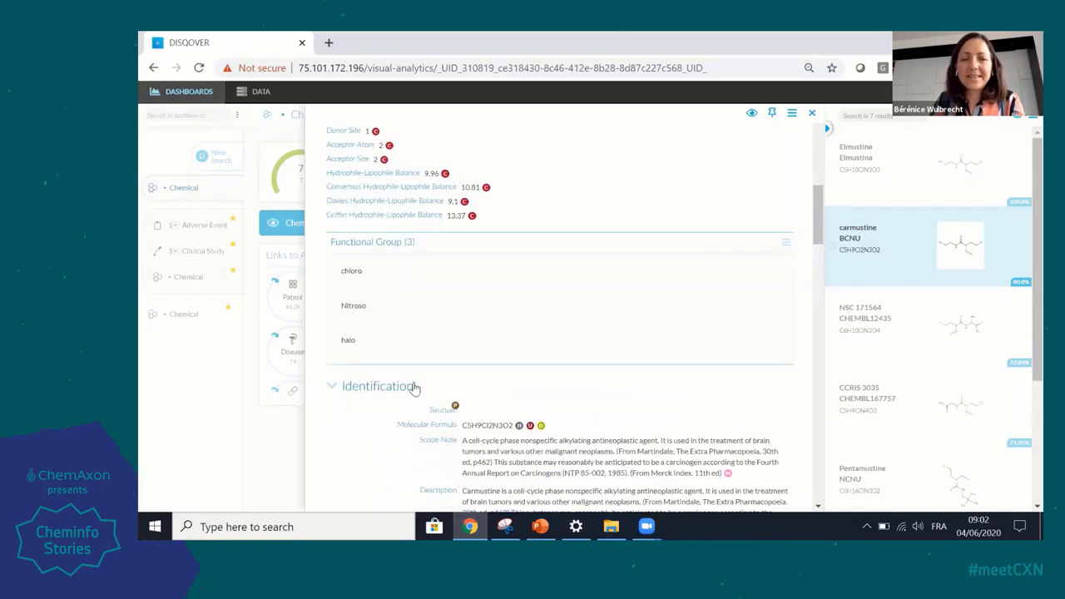
scroll(411, 383, "up", 12)
scroll(574, 365, "up", 2)
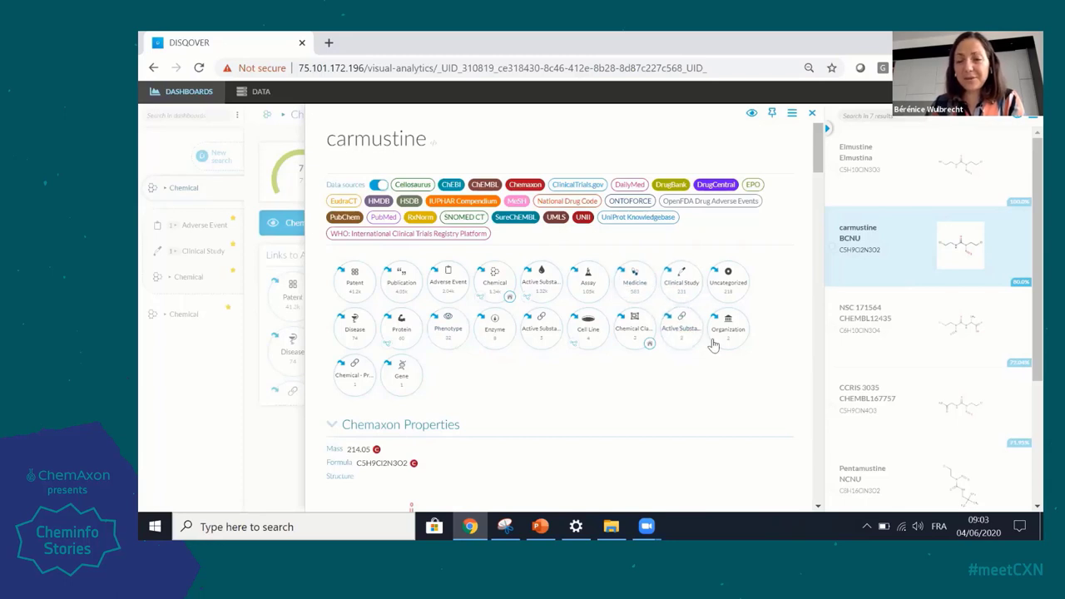
Follow carmustine's Clinical Study links and look over the resulting study list and dashboard filters.
left_click(681, 292)
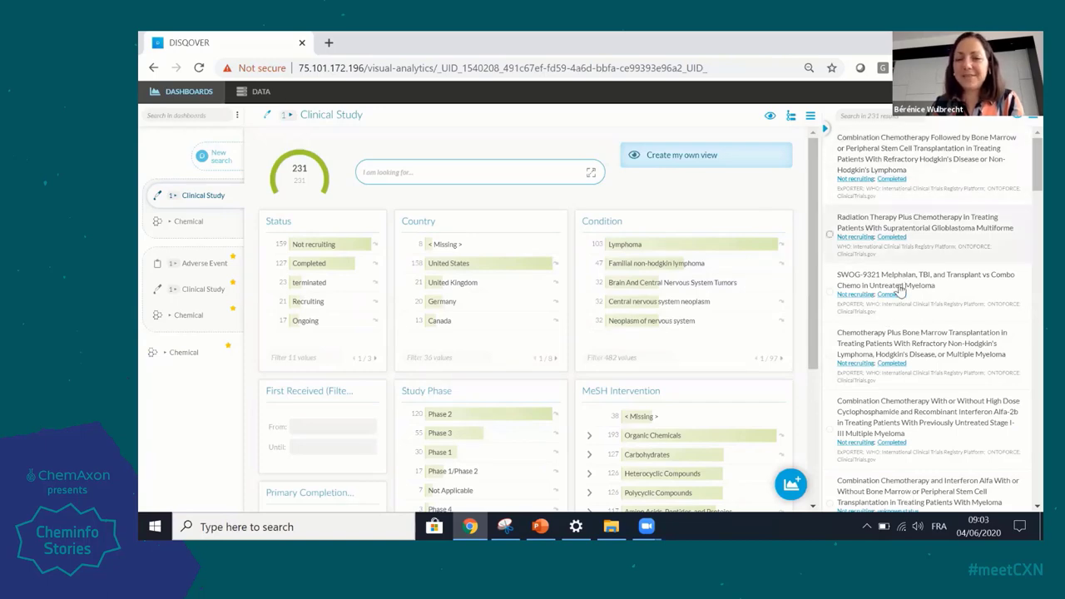
scroll(901, 291, "down", 5)
scroll(901, 291, "up", 5)
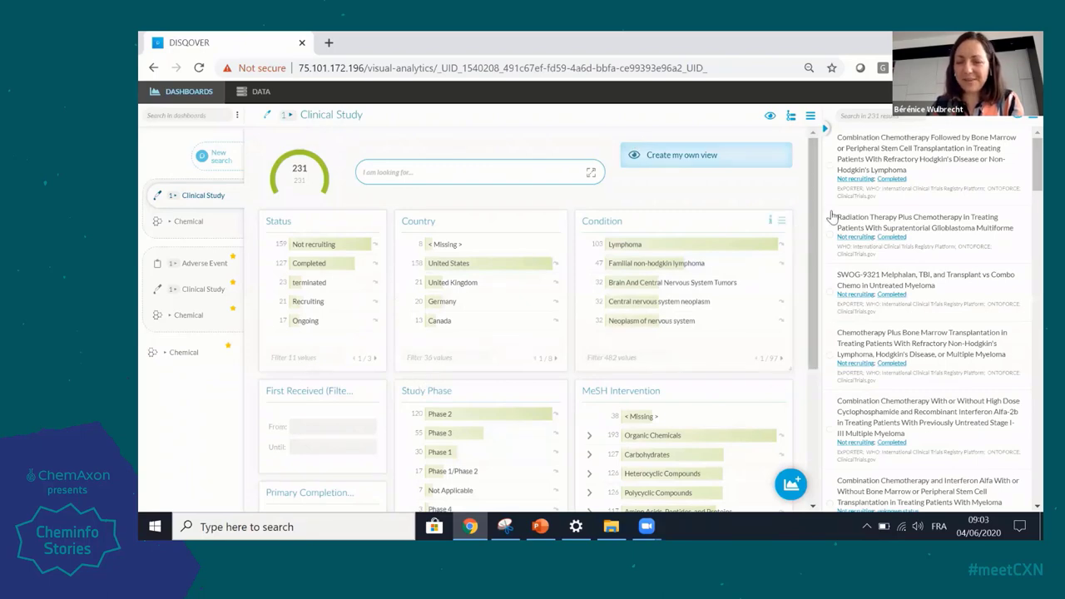
left_click_drag(812, 195, 809, 306)
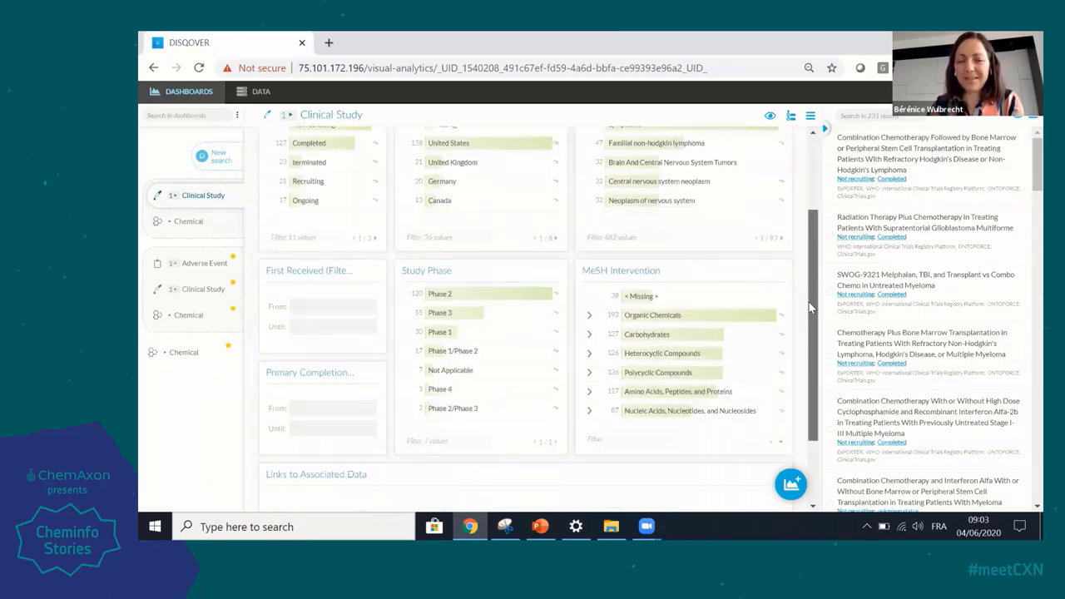
scroll(699, 314, "up", 3)
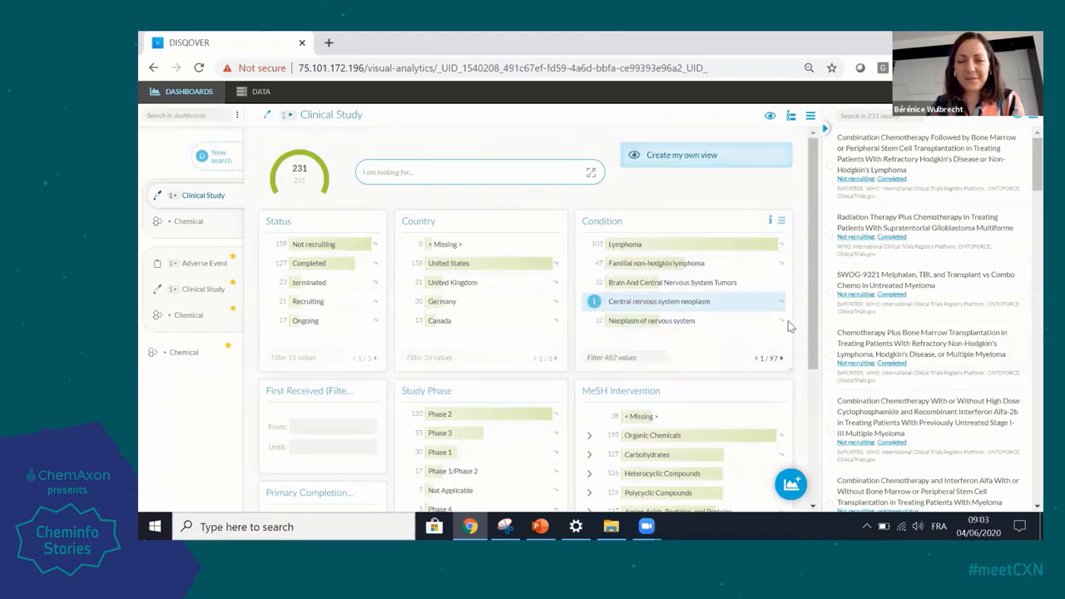
Show the search path behind the Clinical Study dashboard and close it again.
left_click(810, 118)
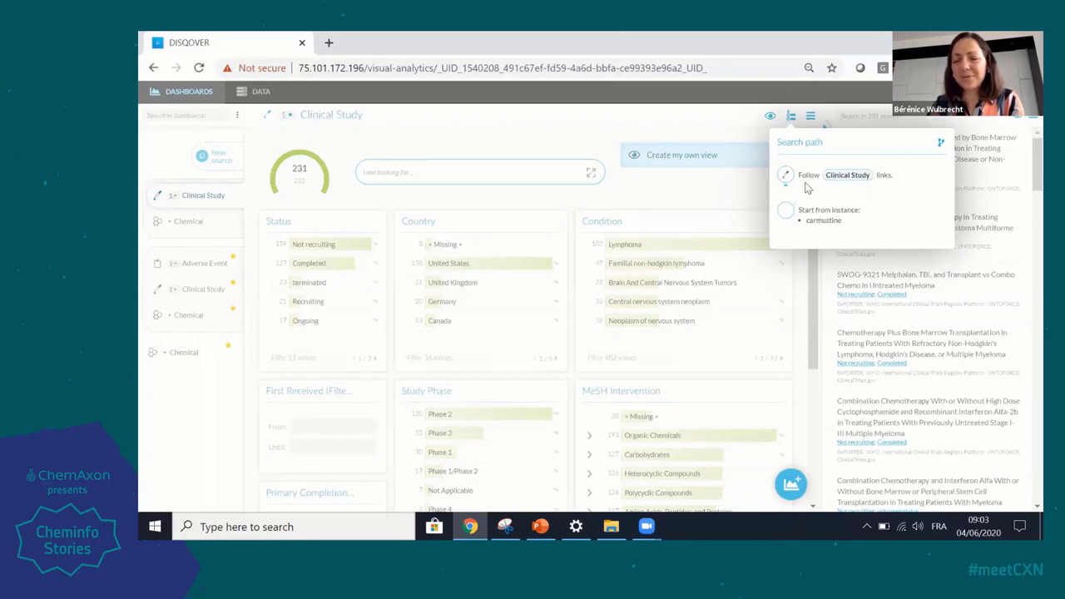
left_click(670, 221)
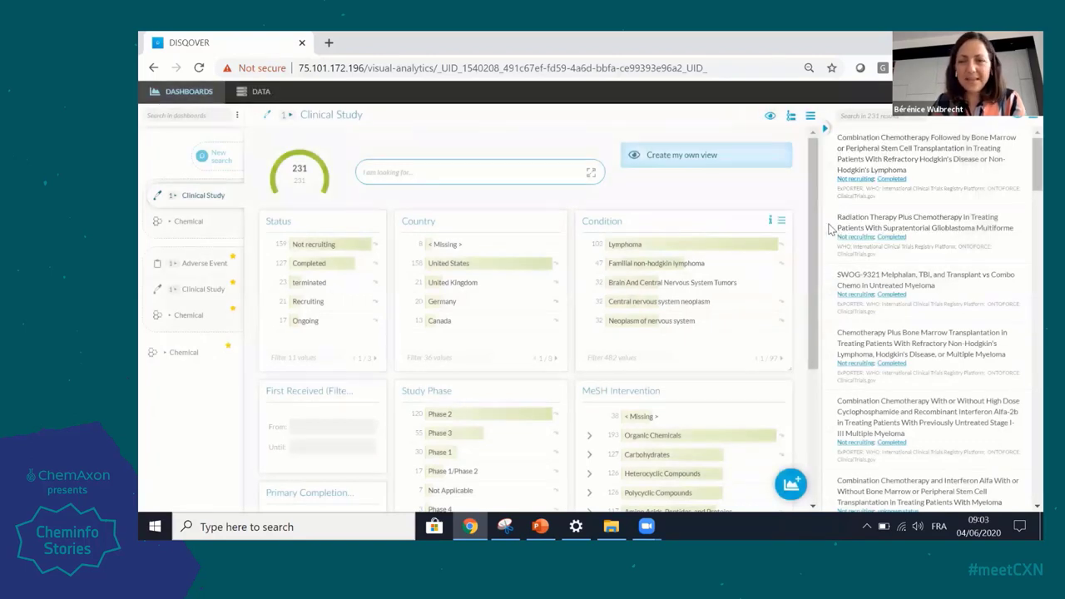
Open the first study on combination chemotherapy for refractory Hodgkin's disease, turn on data-source marking and review its interventions.
left_click(907, 172)
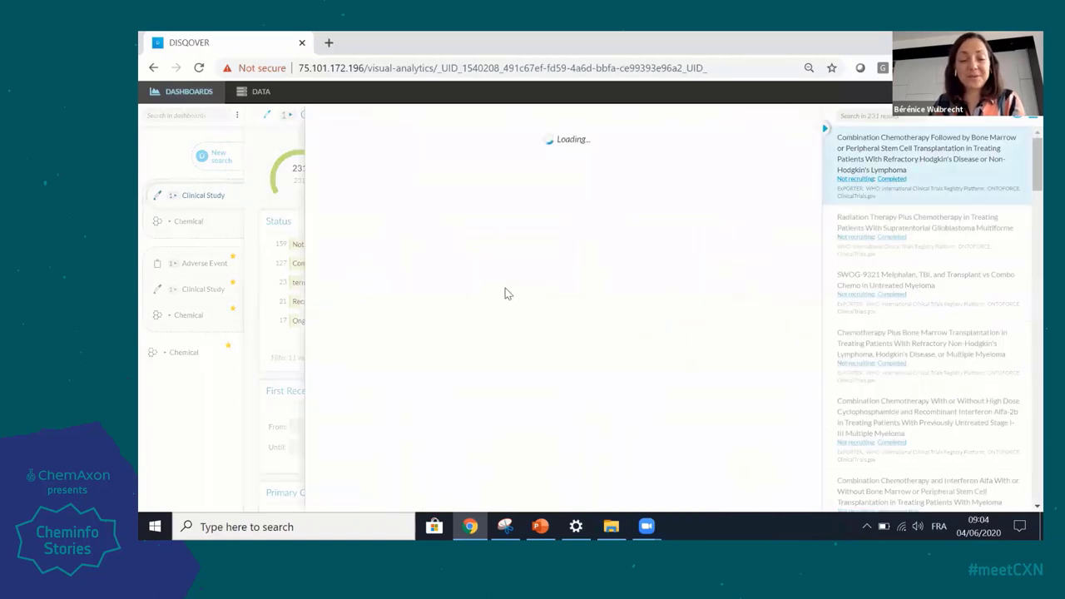
left_click(377, 216)
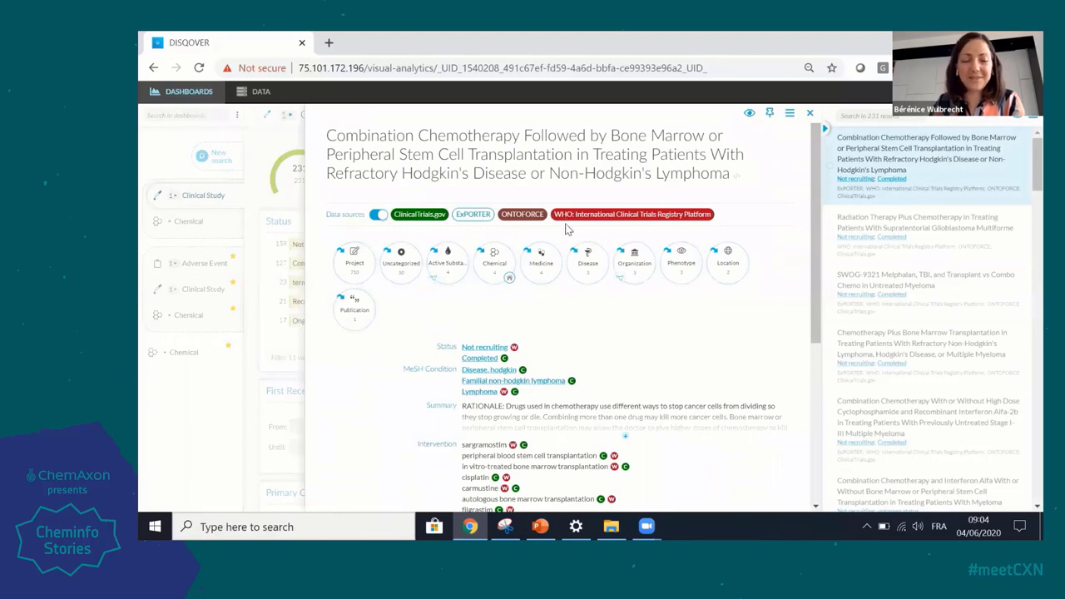
scroll(568, 229, "down", 1)
scroll(566, 229, "down", 2)
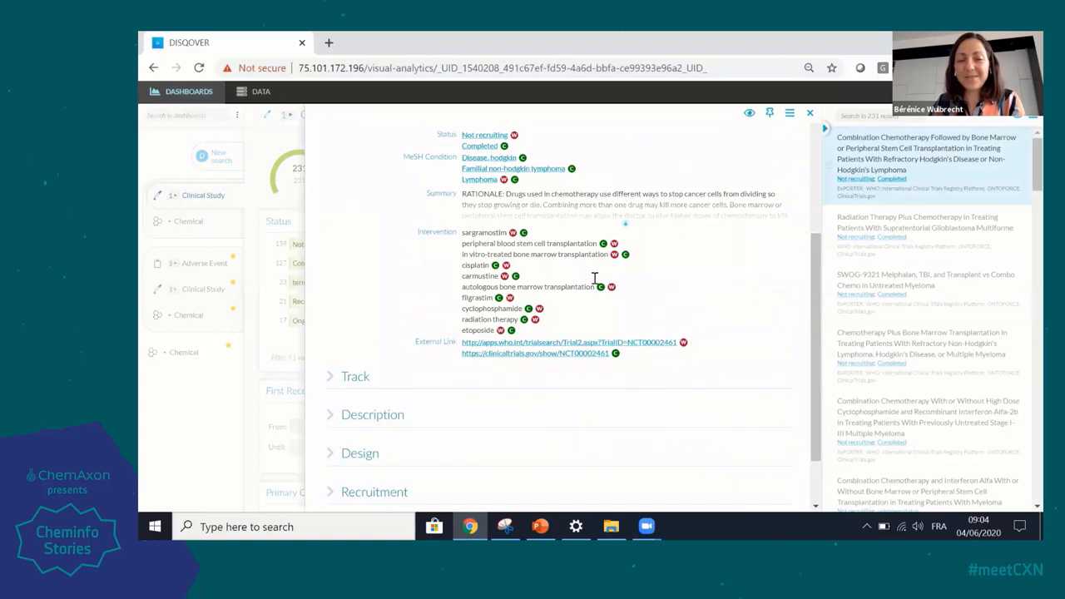
Expand the Track and Description sections of the open study record to read its dates, identifiers and official title.
left_click(327, 379)
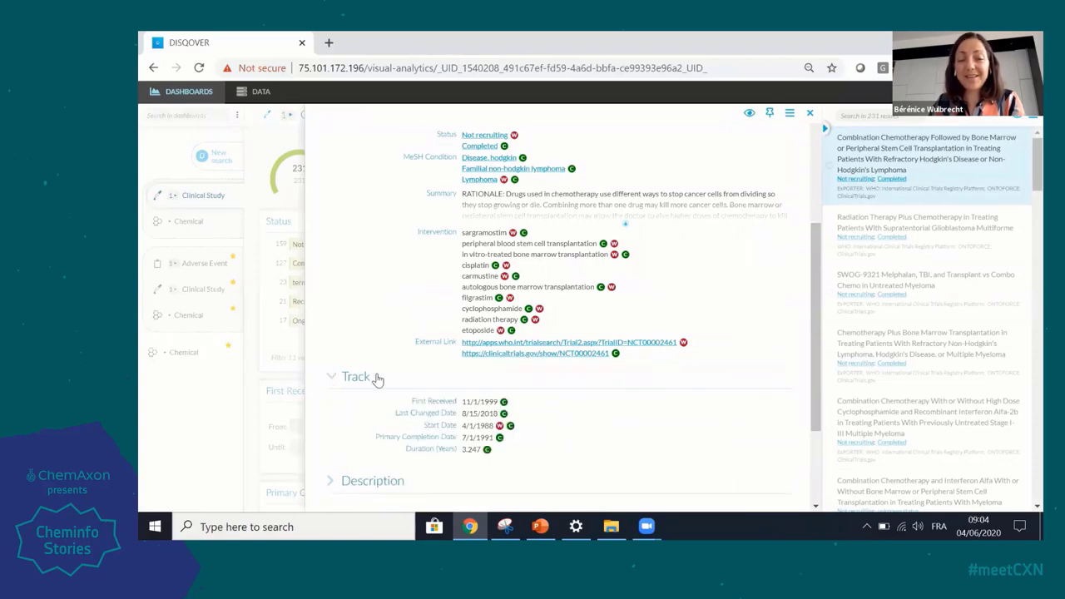
scroll(376, 379, "down", 2)
left_click(330, 350)
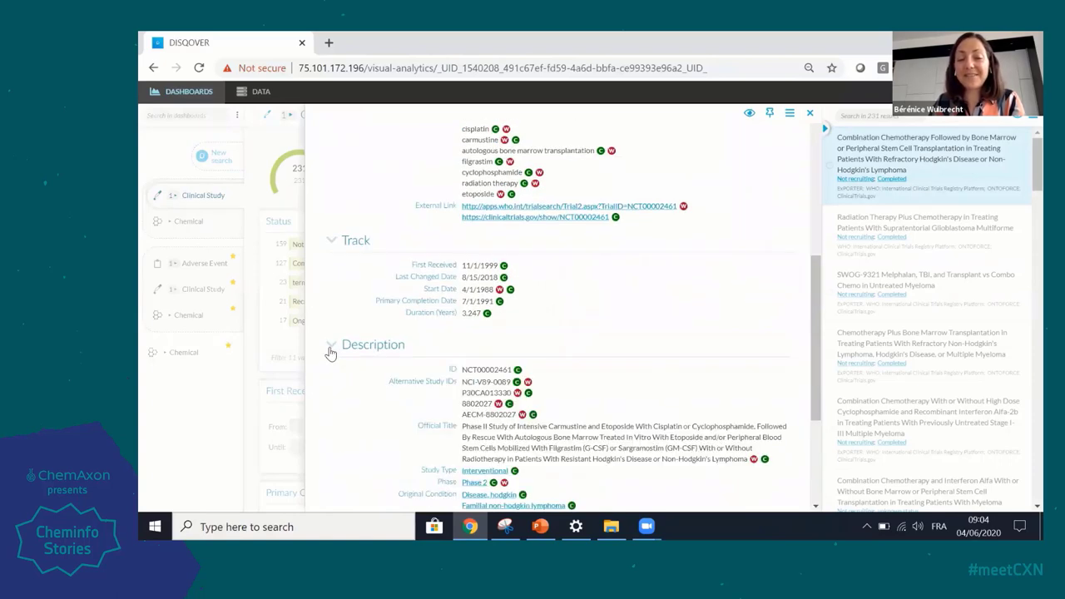
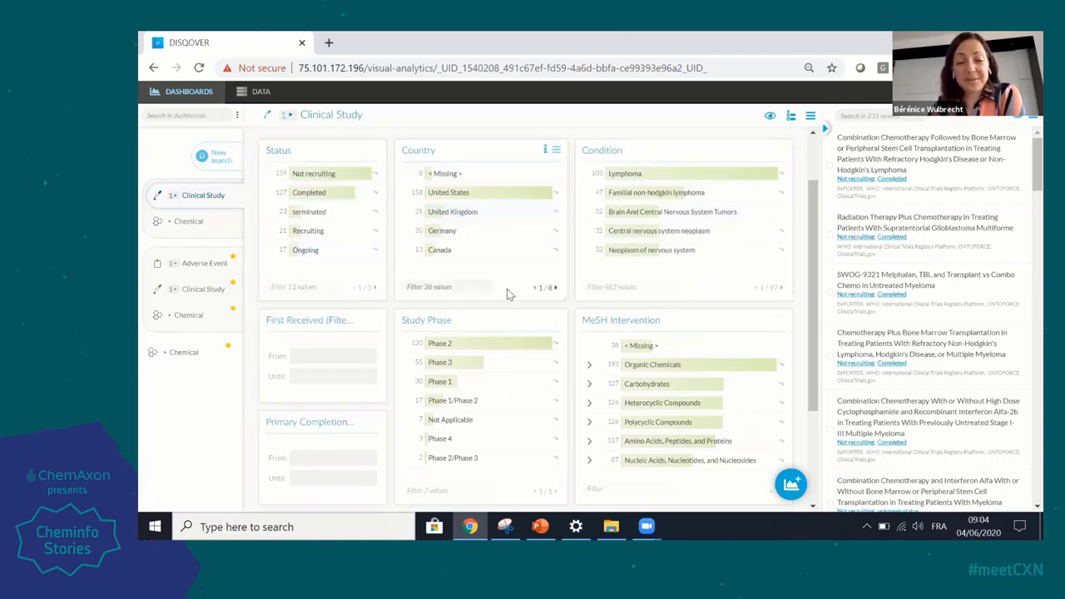
Look over the Clinical Study dashboard's filters and restrict the studies to the Recruiting status.
scroll(505, 288, "down", 2)
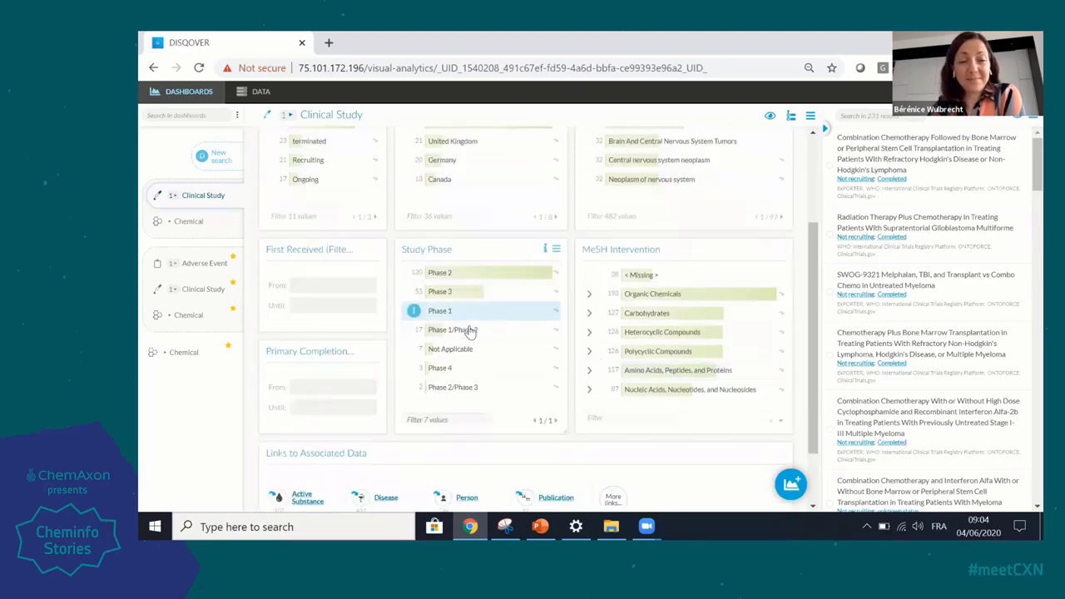
scroll(468, 333, "up", 3)
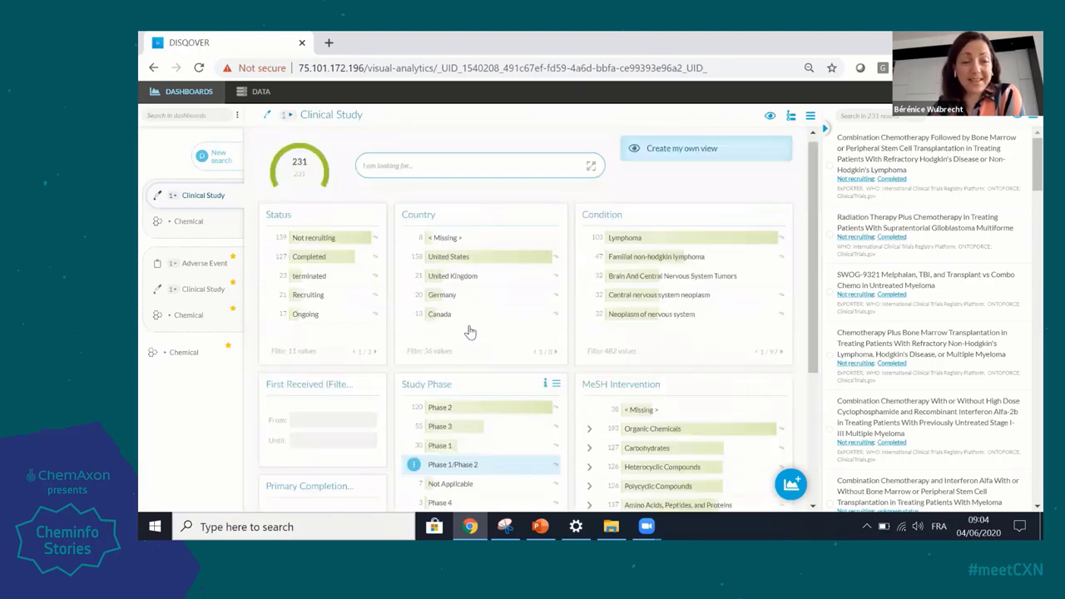
left_click(312, 306)
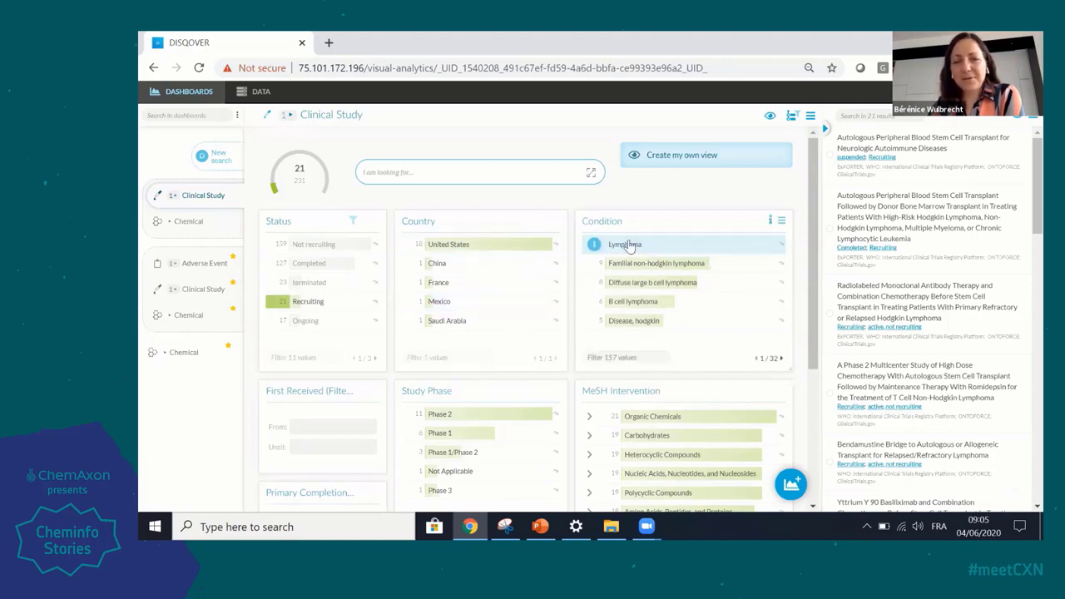
Review the filters for the recruiting studies, show the complete list of associated data links and close it again.
scroll(658, 267, "down", 3)
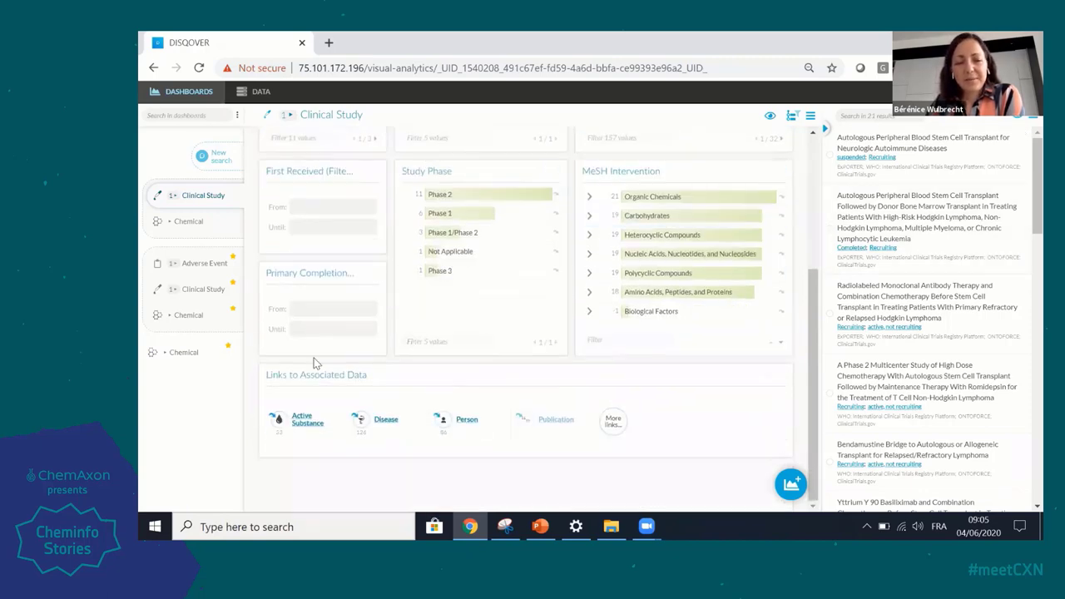
scroll(416, 309, "up", 3)
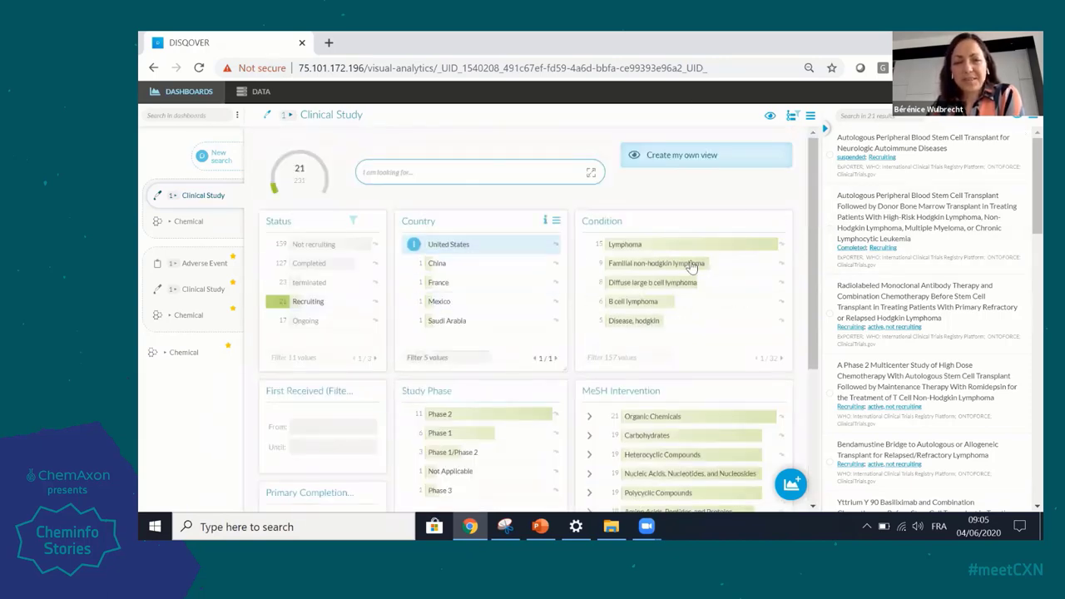
scroll(666, 265, "down", 3)
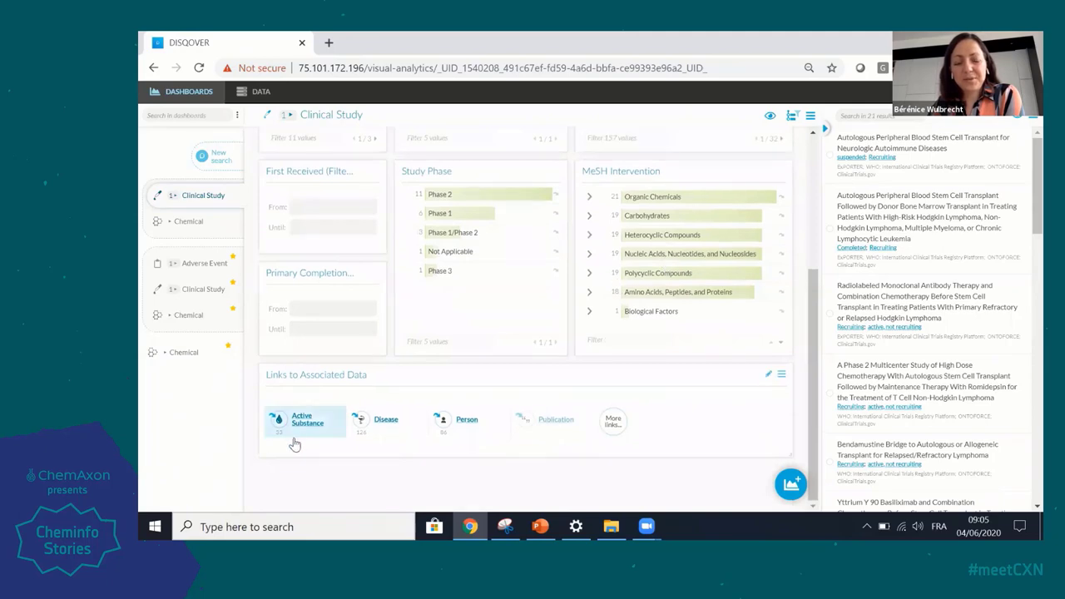
left_click(613, 420)
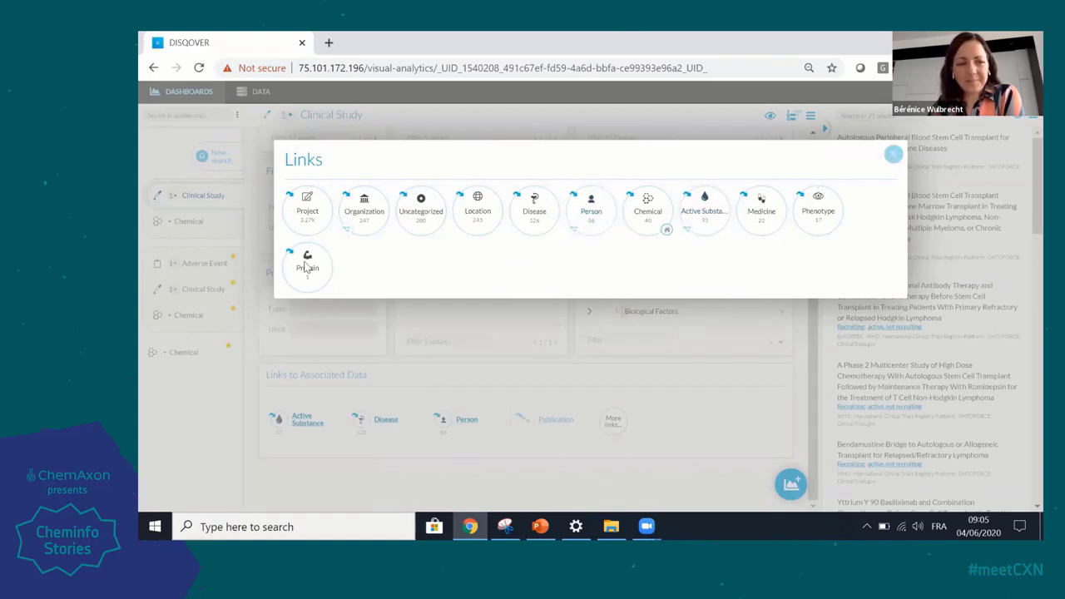
left_click(246, 260)
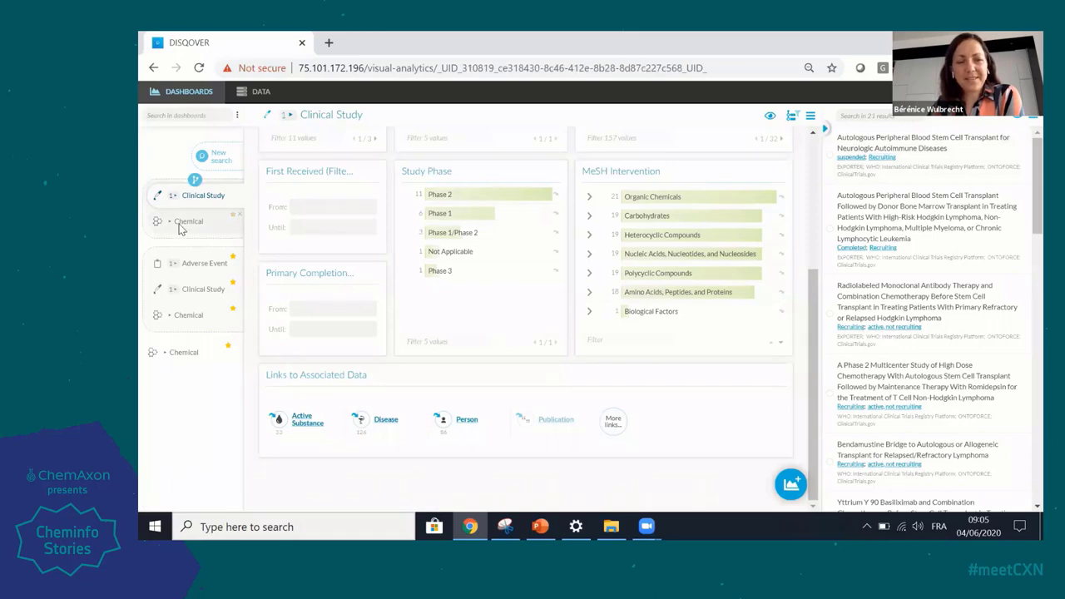
Return from the clinical studies to the chemical similarity results and switch them to the Chemical Property Dashboard.
left_click(191, 221)
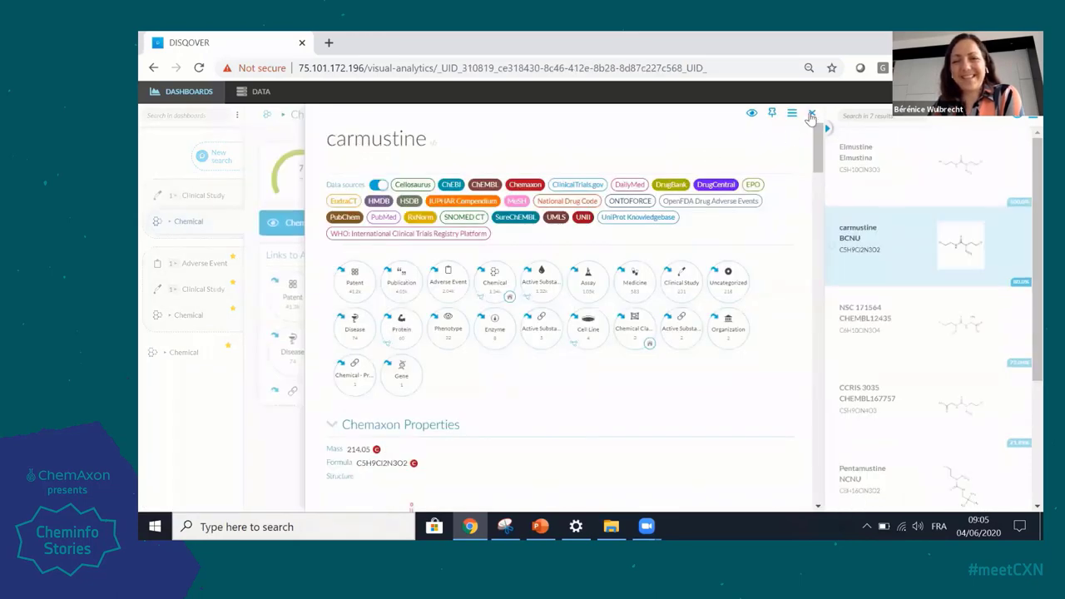
left_click(812, 114)
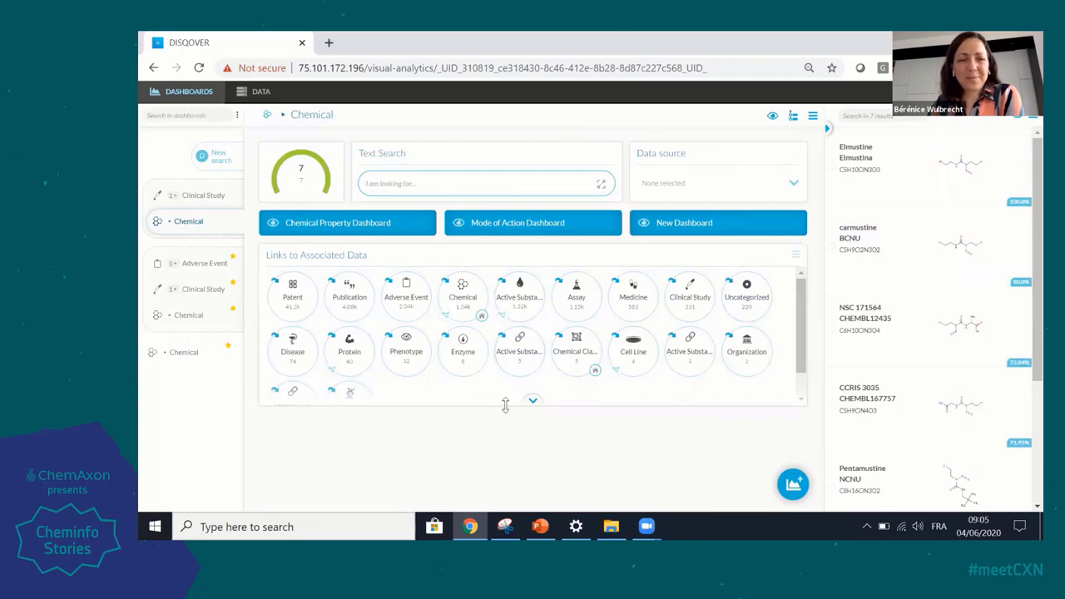
left_click(350, 231)
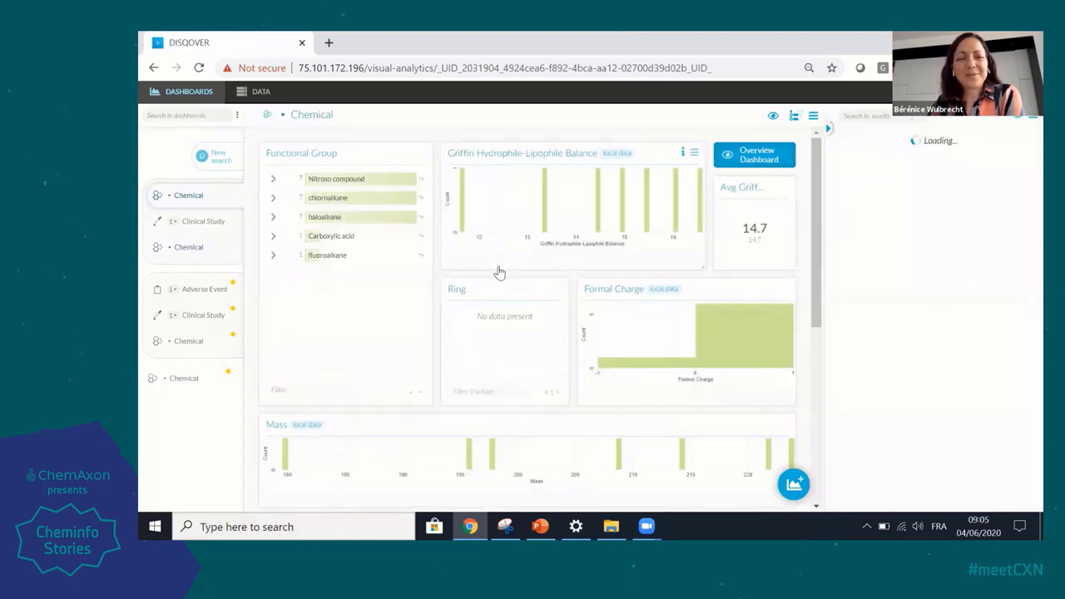
Examine the property charts for lipophile balance, formal charge, mass, and acceptor and donor sites.
mouse_move(597, 325)
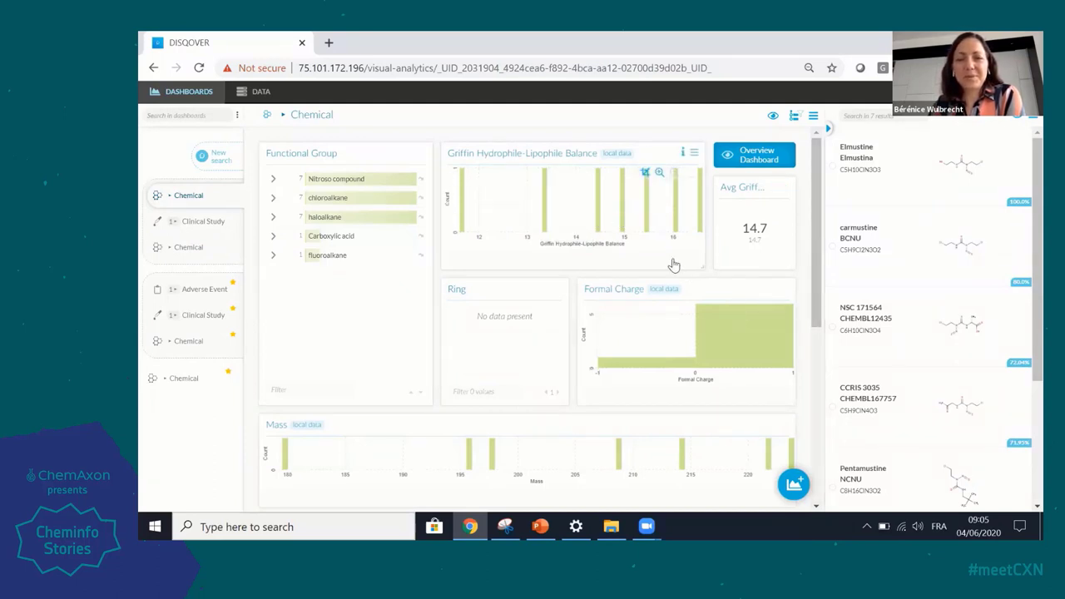
mouse_move(545, 209)
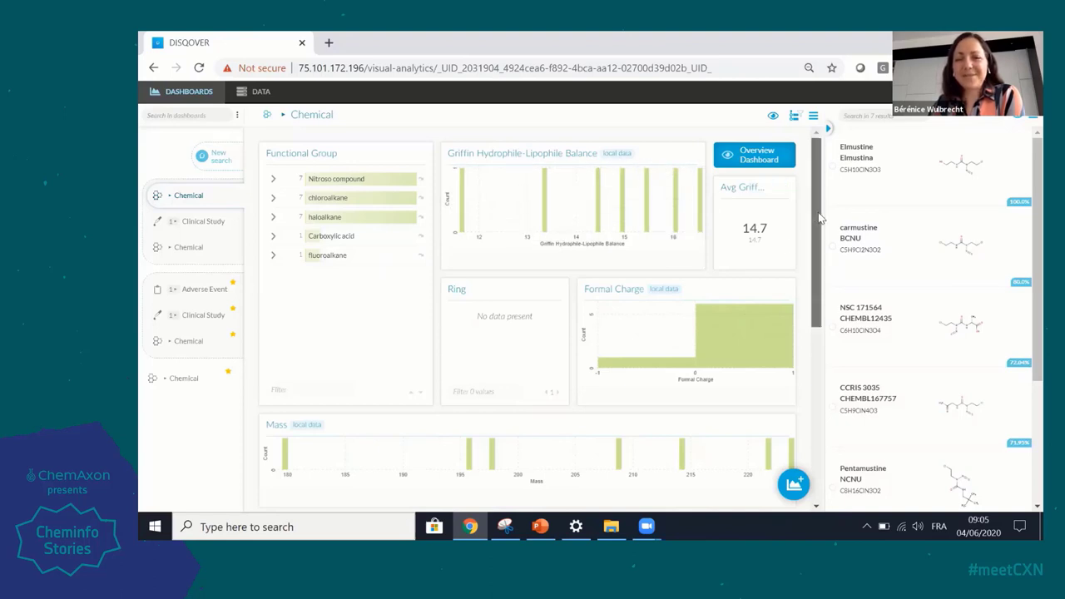
left_click_drag(820, 249, 819, 254)
scroll(820, 254, "down", 3)
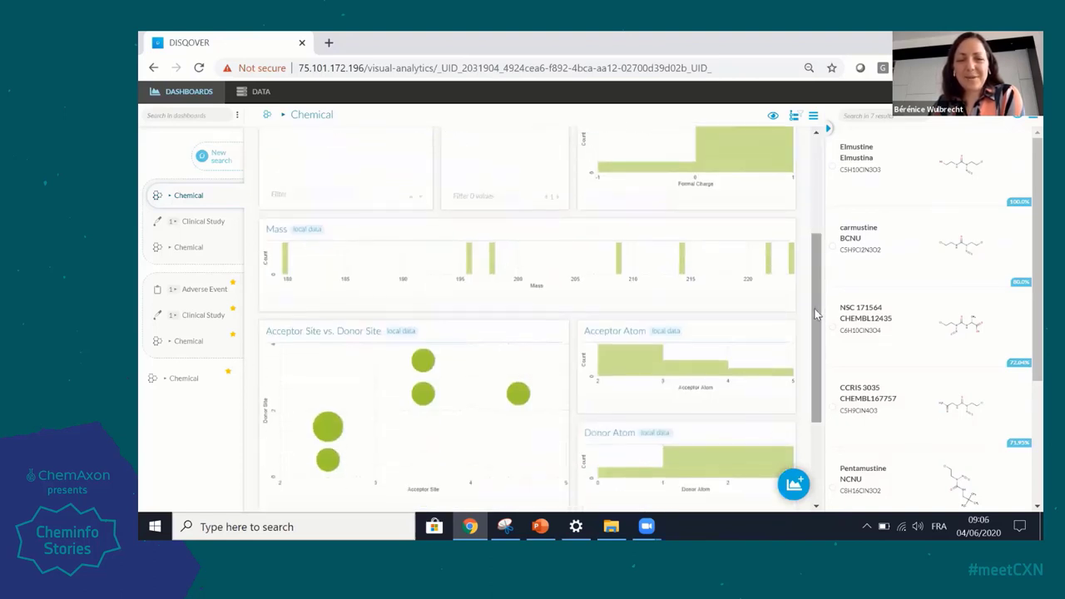
scroll(352, 405, "down", 3)
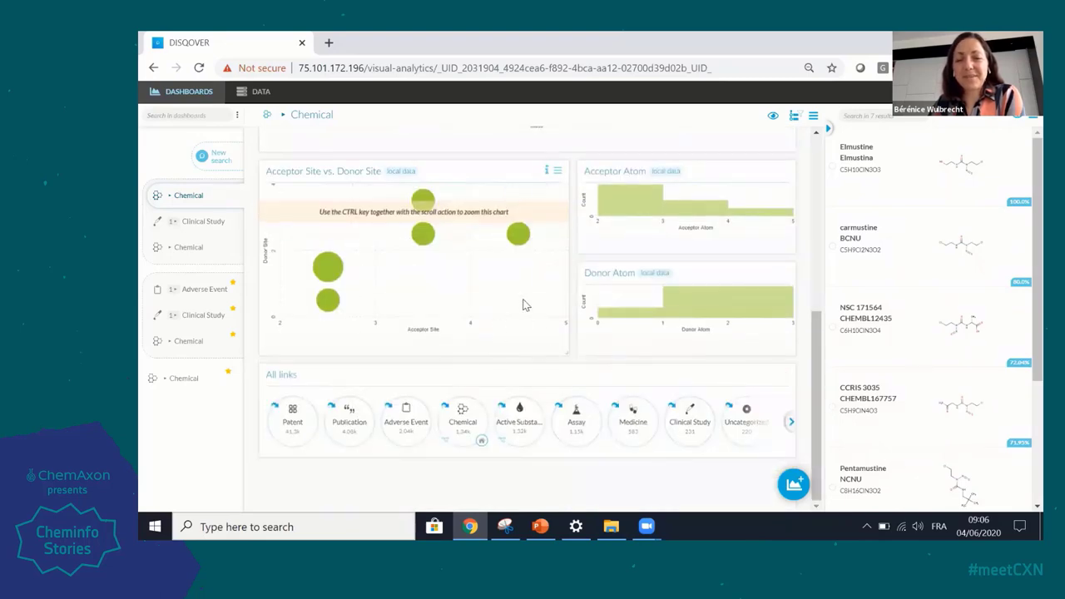
scroll(524, 305, "up", 3)
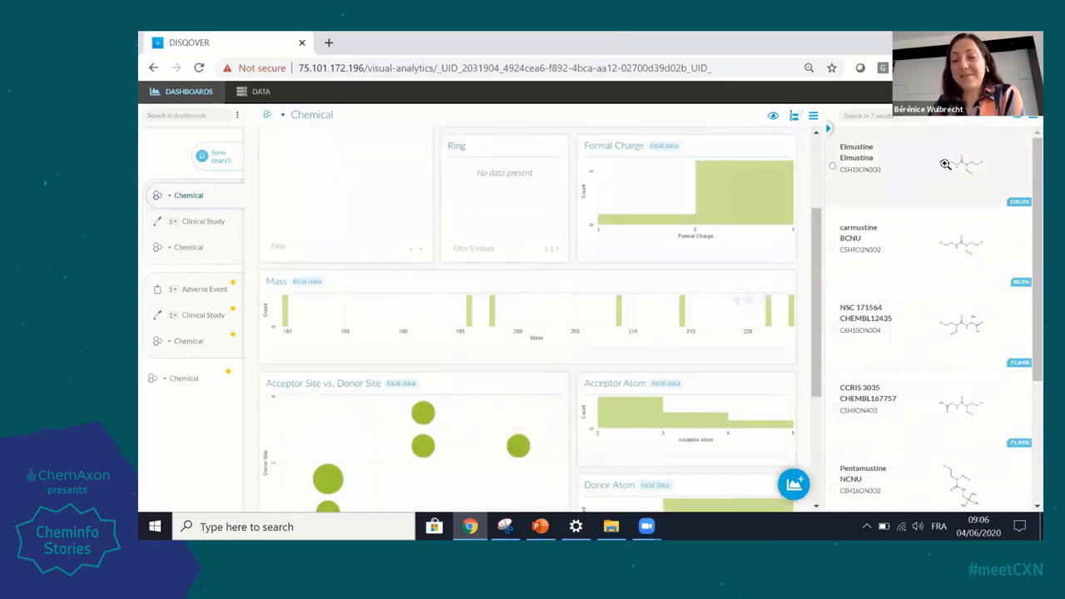
Filter the compounds in the Mass chart to the range from its lower end up to about 217.
scroll(725, 268, "down", 1)
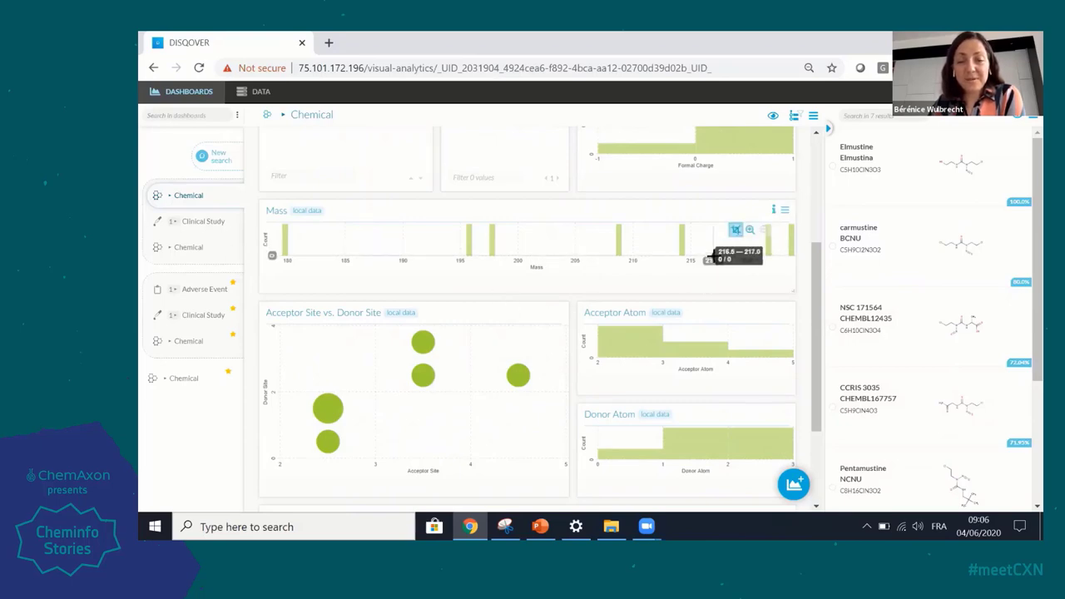
left_click_drag(713, 253, 276, 239)
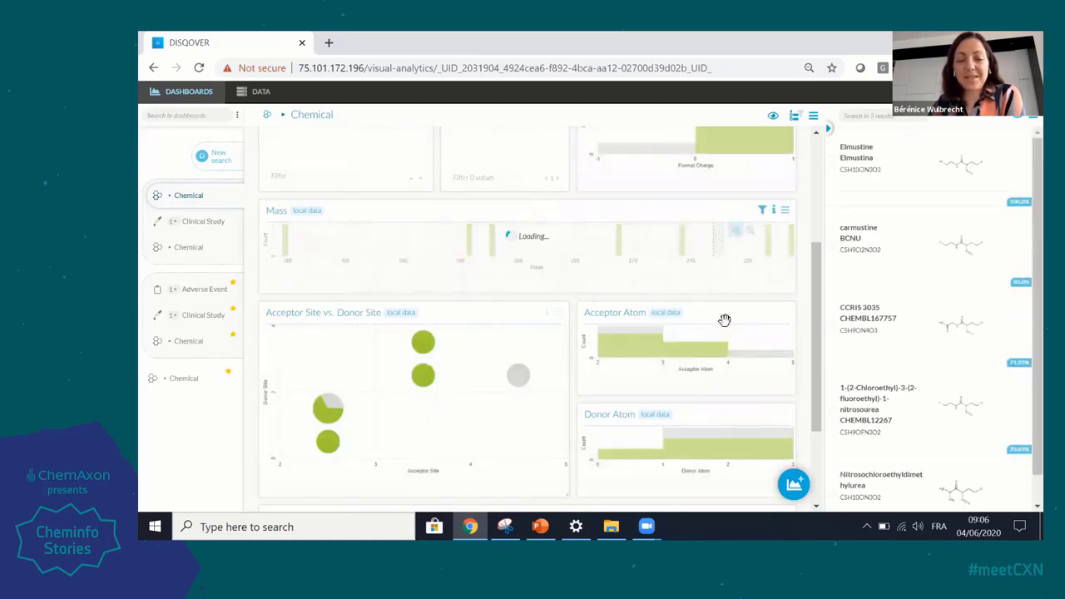
Examine how the mass filter affects the charge, acceptor and donor charts and check the compounds in the result list.
scroll(716, 326, "down", 2)
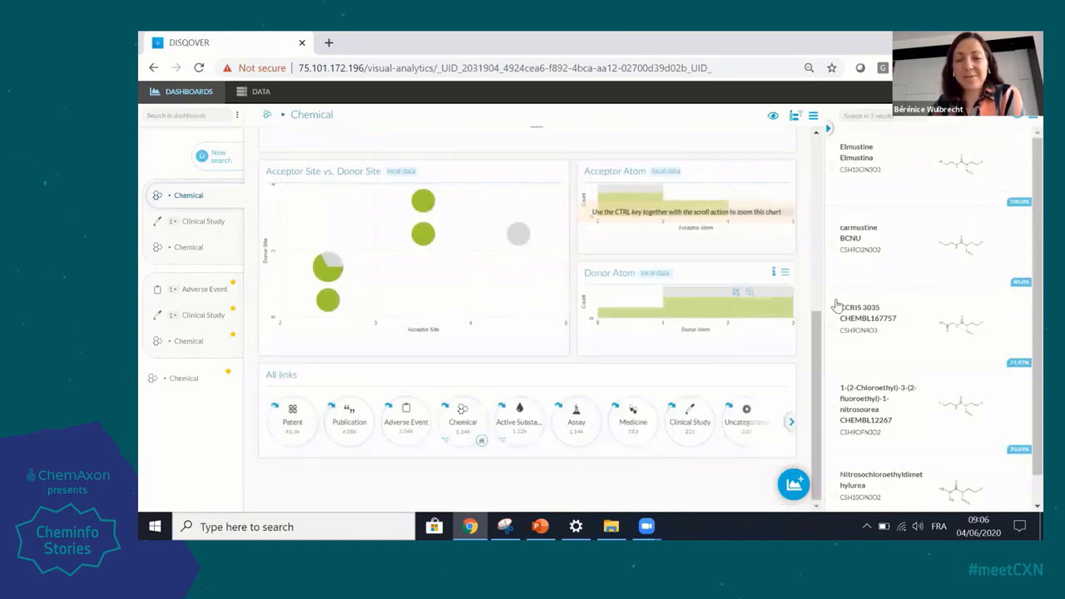
scroll(598, 329, "up", 3)
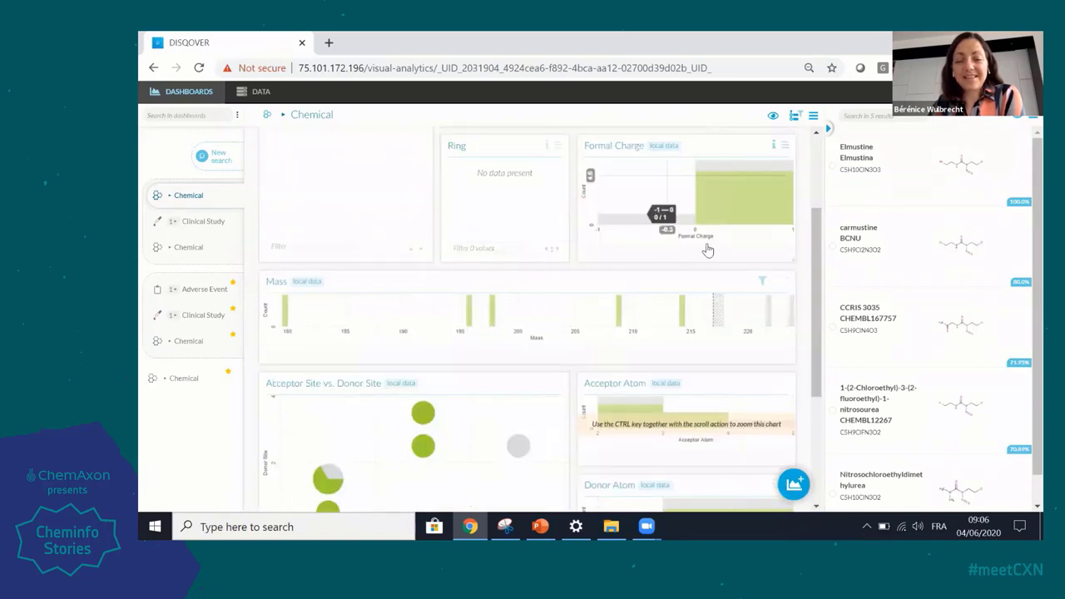
scroll(566, 288, "down", 3)
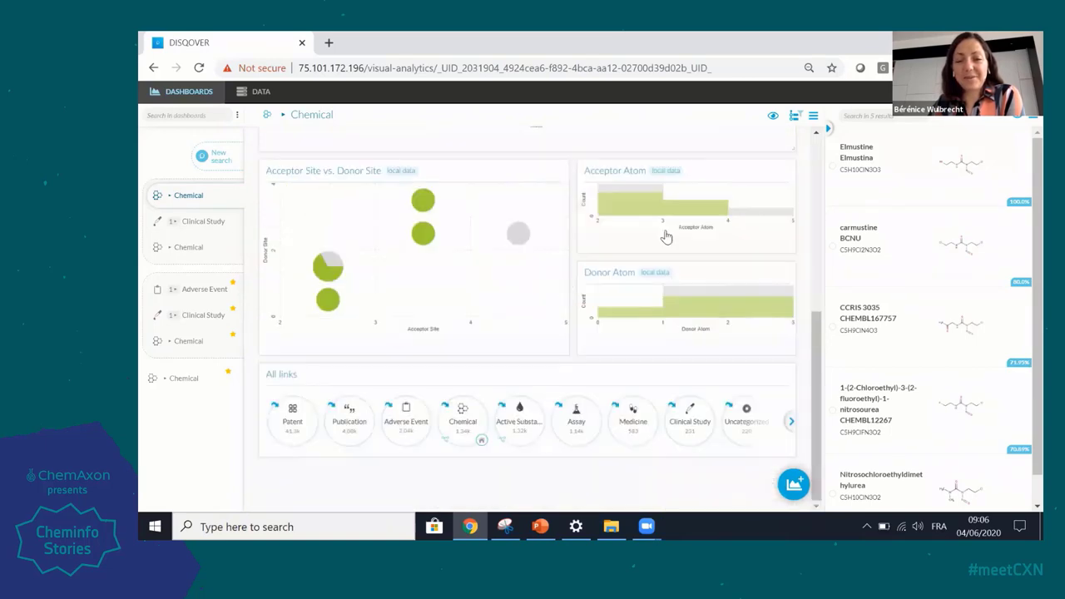
scroll(992, 226, "down", 1)
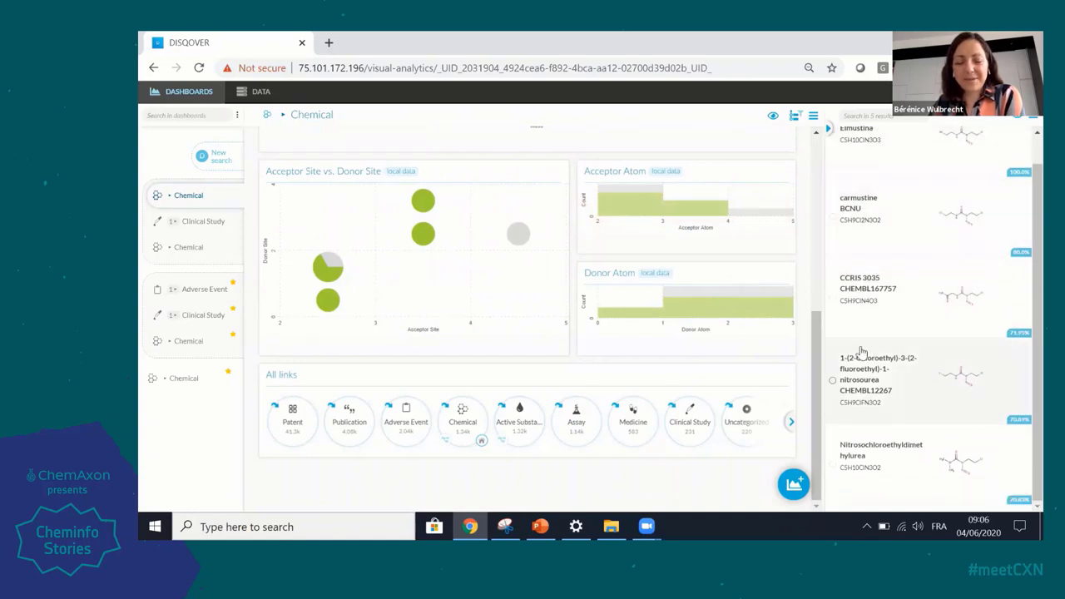
scroll(695, 296, "up", 5)
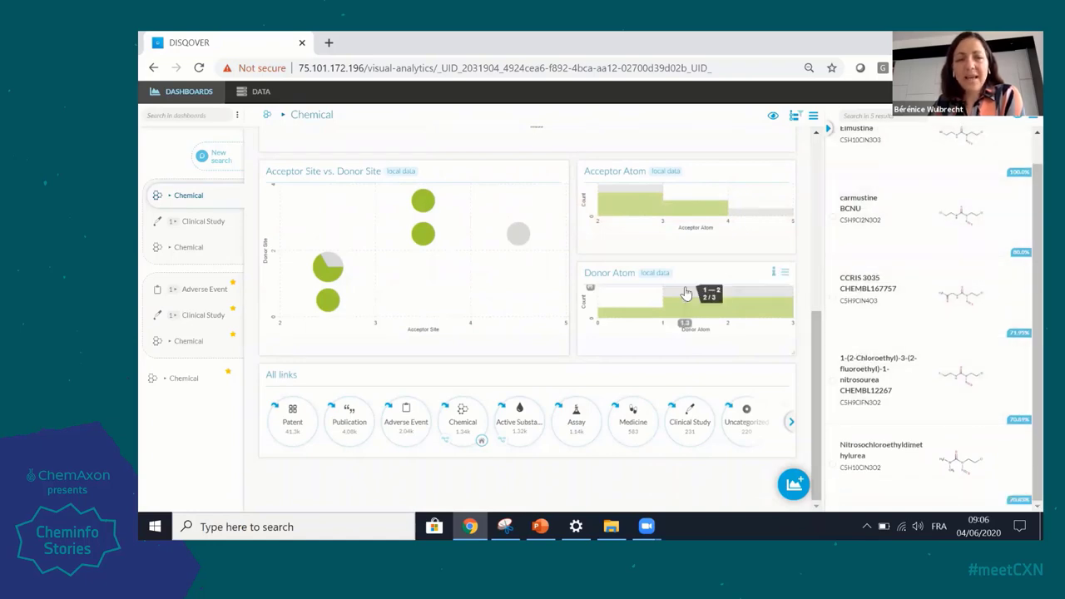
Follow the Adverse Event links of the mass-filtered compounds and look over the Adverse Event dashboard.
scroll(396, 254, "down", 5)
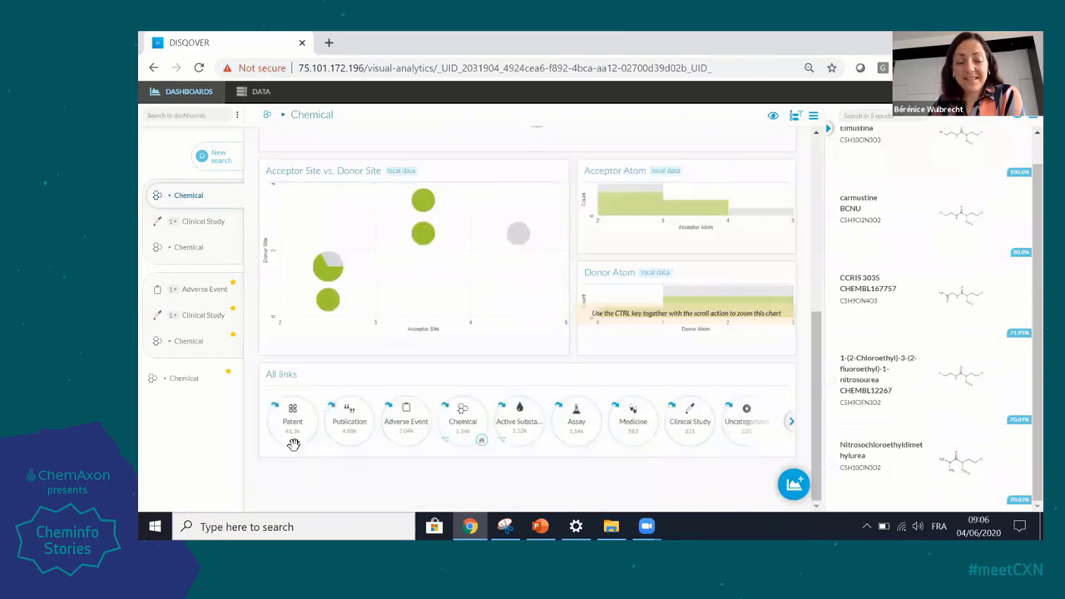
left_click(419, 423)
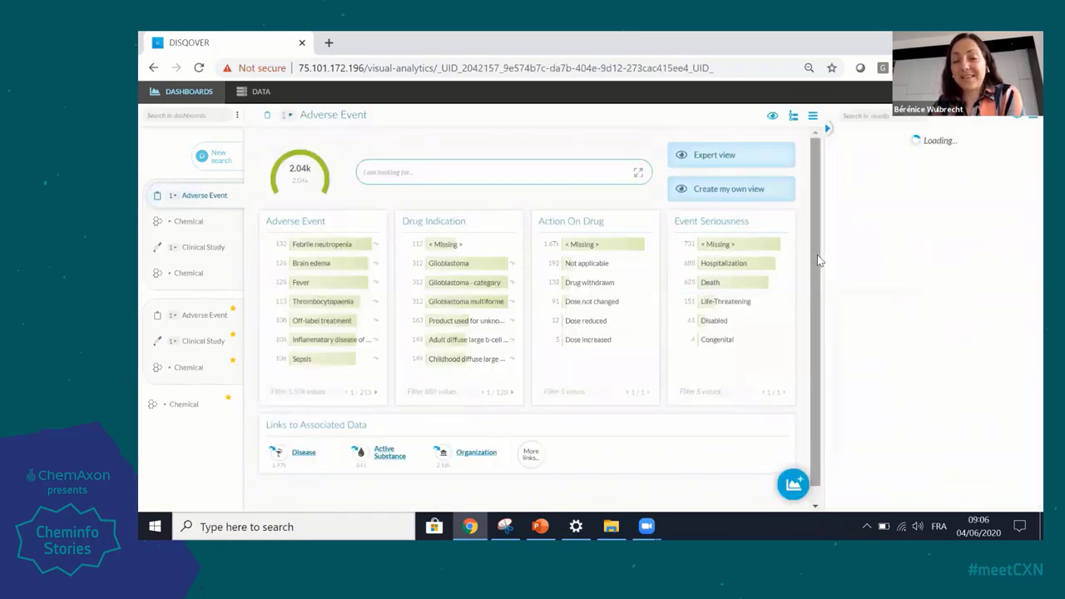
scroll(817, 287, "down", 1)
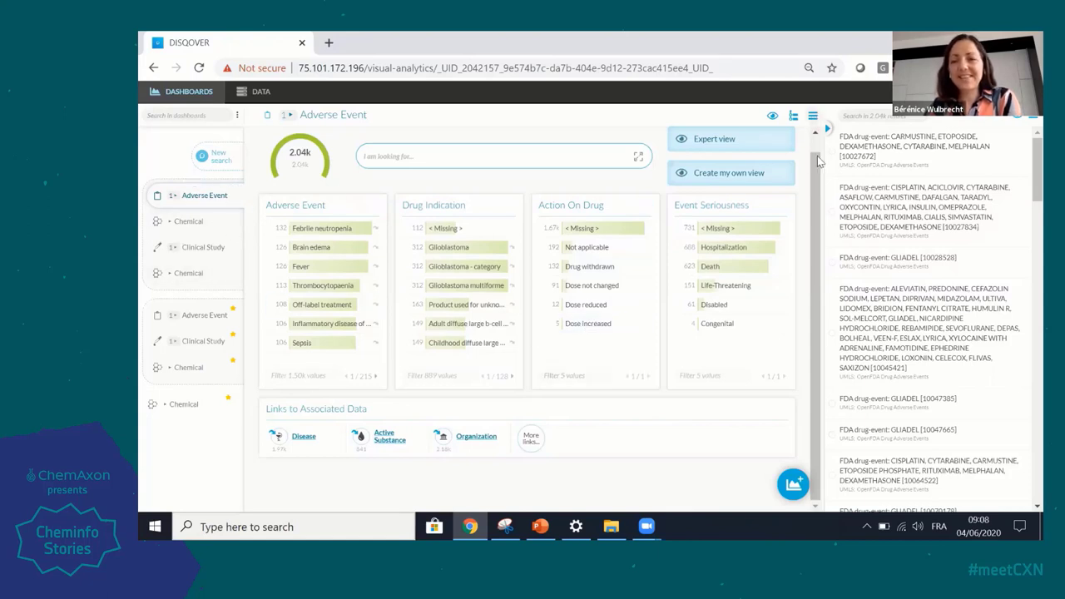
Show the Adverse Event dashboard's options for layout, linking and saving, and close them again.
left_click(813, 116)
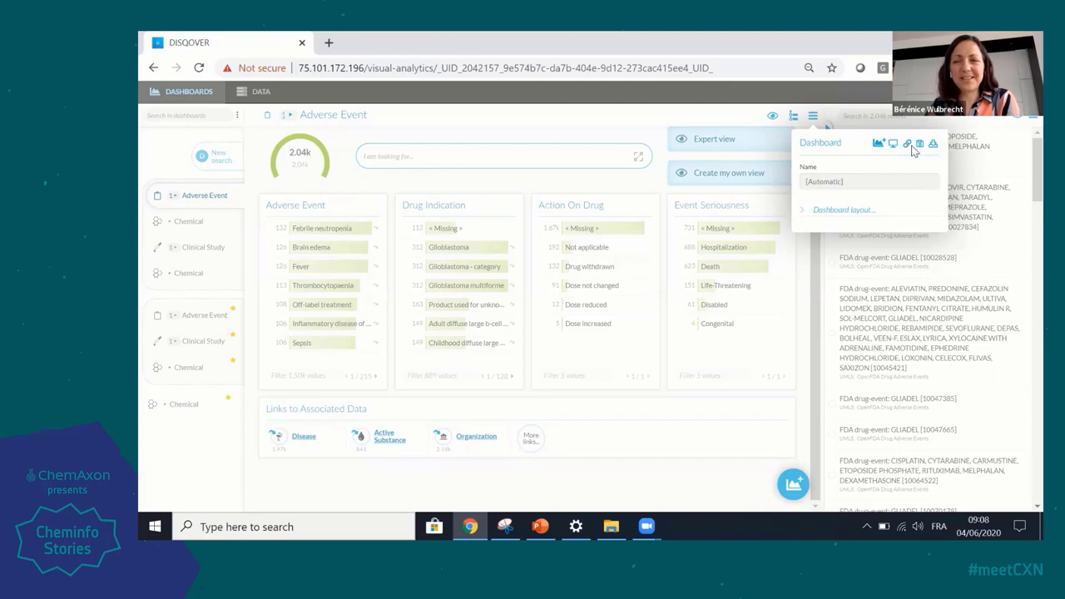
left_click(910, 145)
left_click(710, 158)
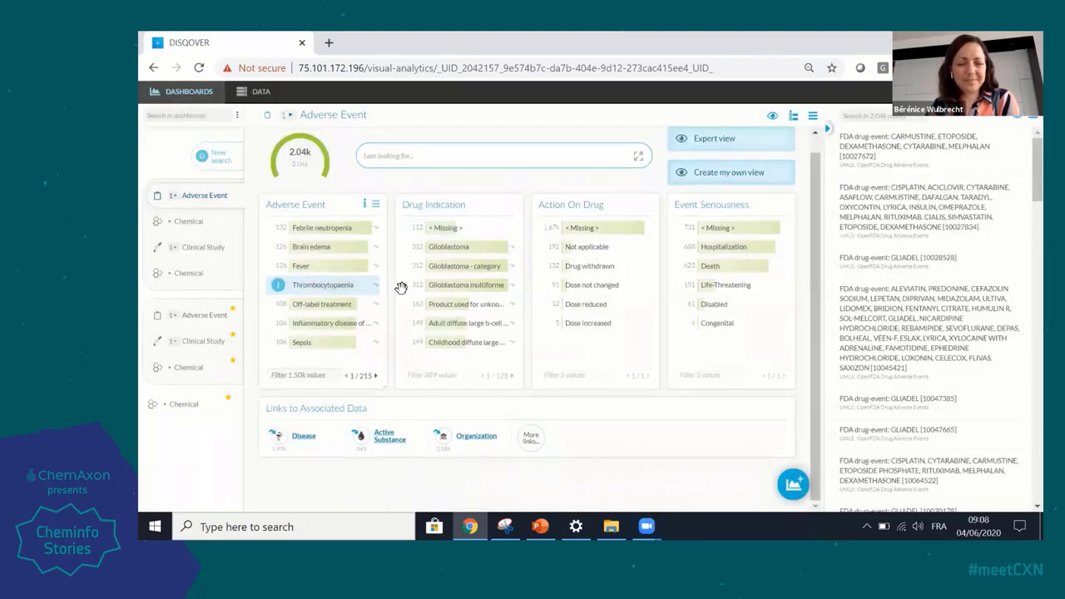
Switch to the DISQOVER_ChemAxon presentation in PowerPoint and start the slide show at the DISQOVER & ChemAxon Integration slide.
mouse_move(647, 526)
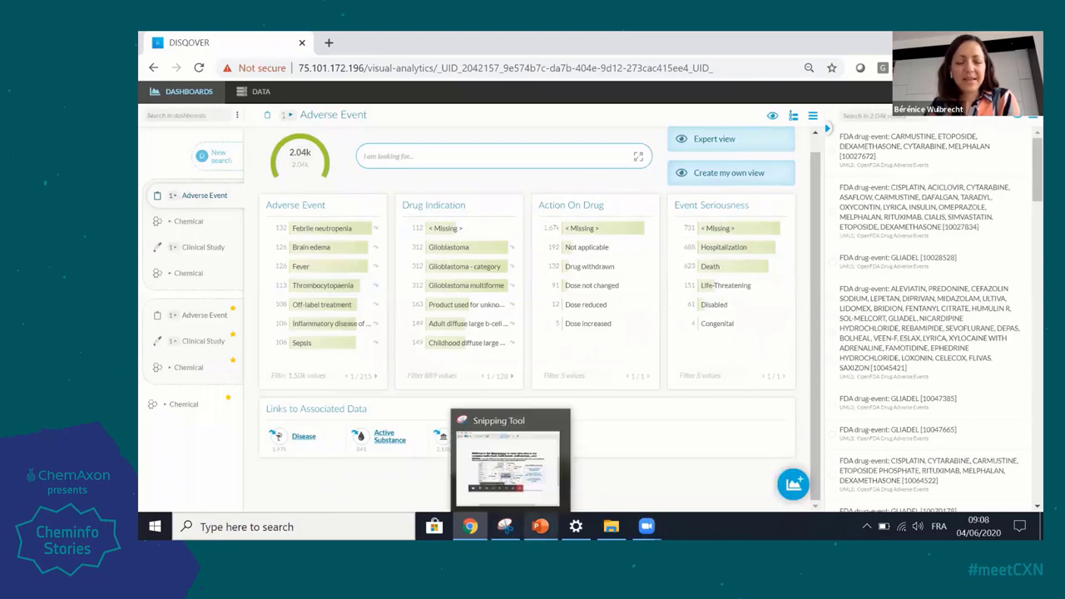
mouse_move(540, 526)
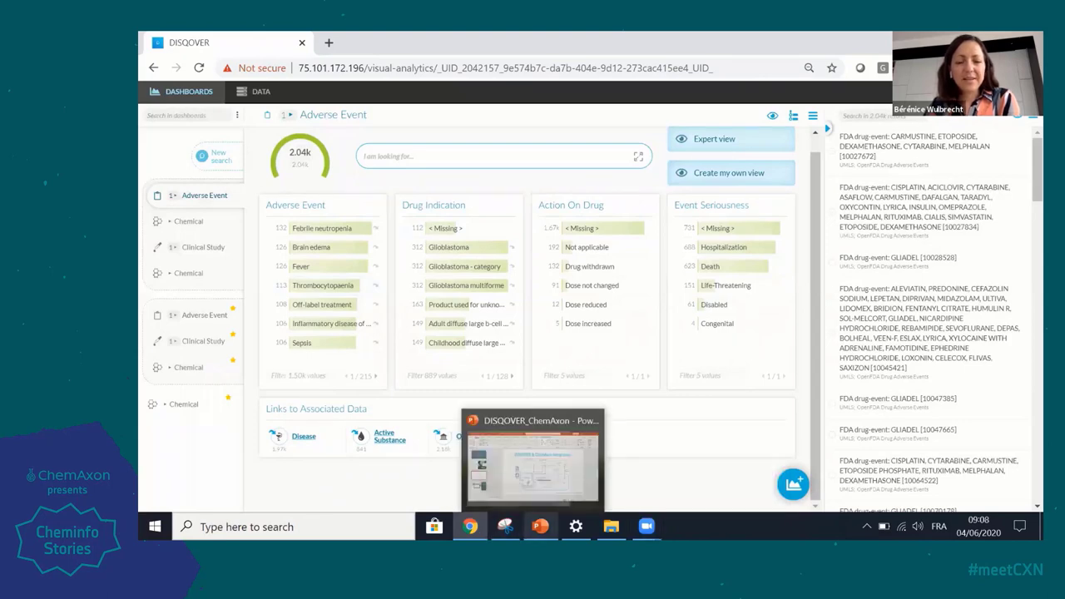
left_click(543, 483)
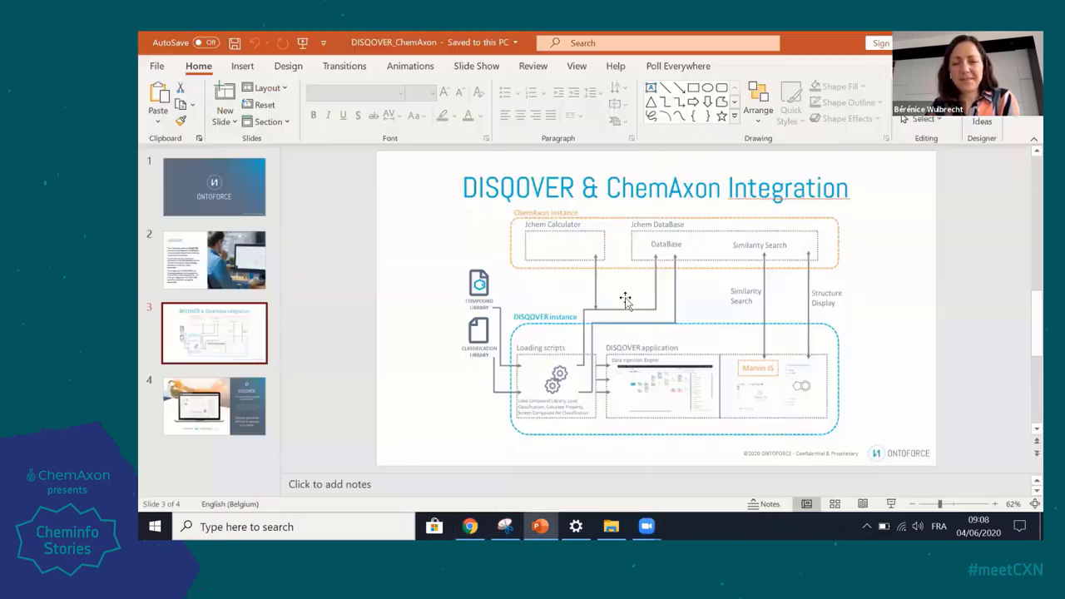
left_click(890, 504)
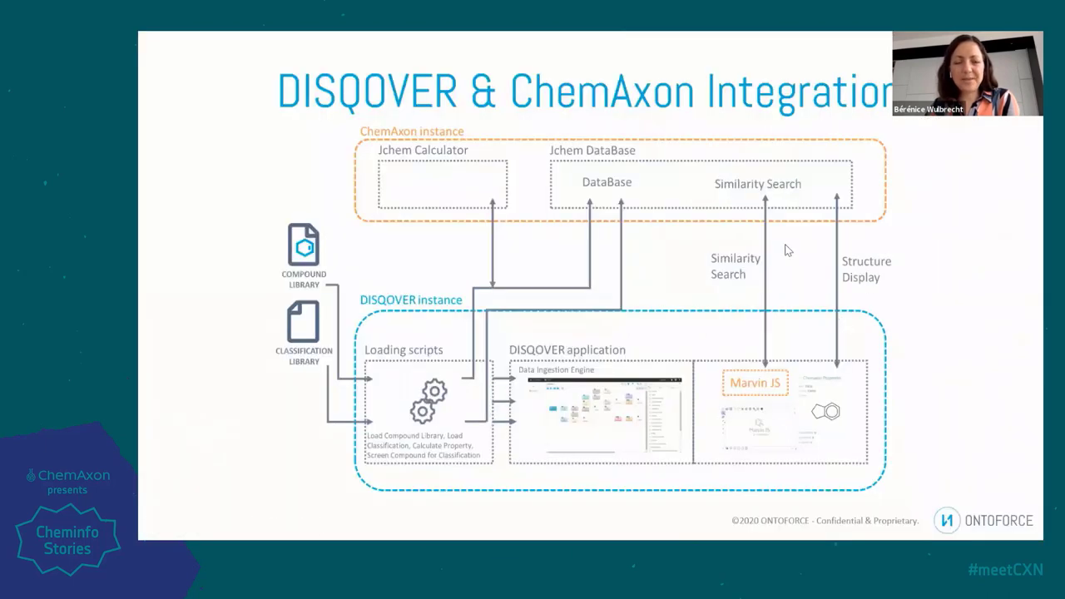